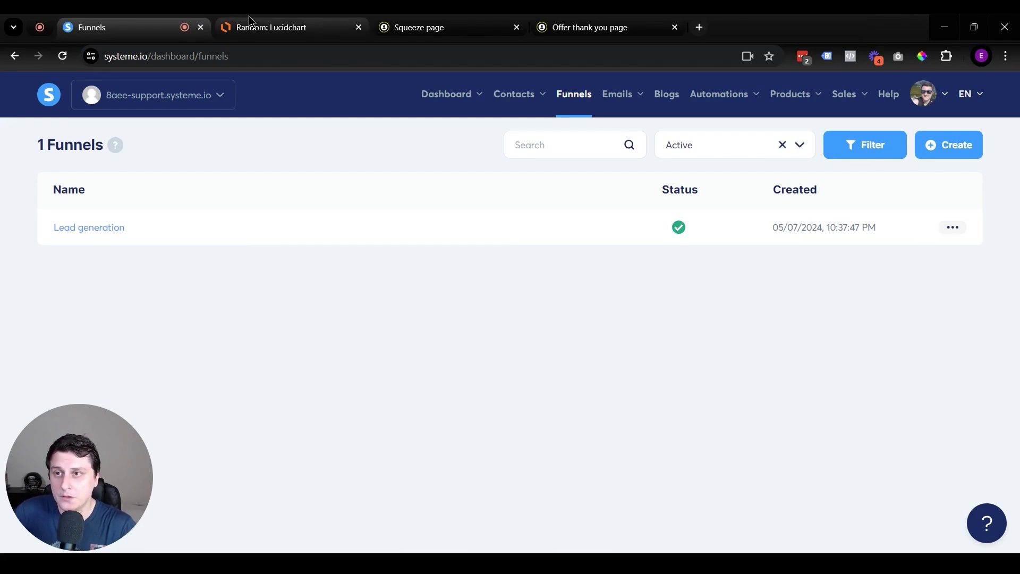
In the Lucidchart funnel diagram, highlight the four objects of the Wrong way row.
left_click(249, 16)
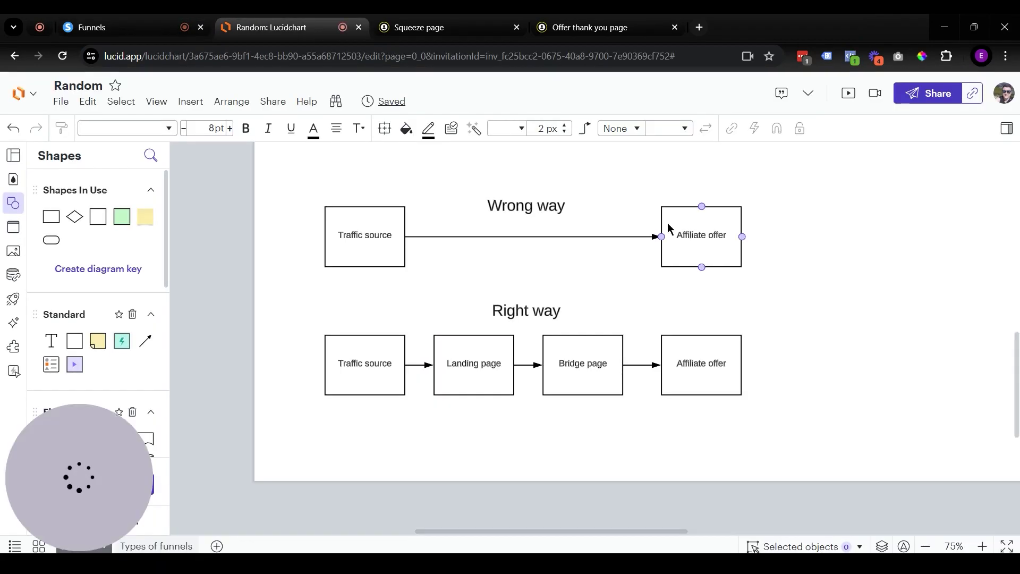
left_click_drag(248, 171, 812, 250)
left_click(932, 299)
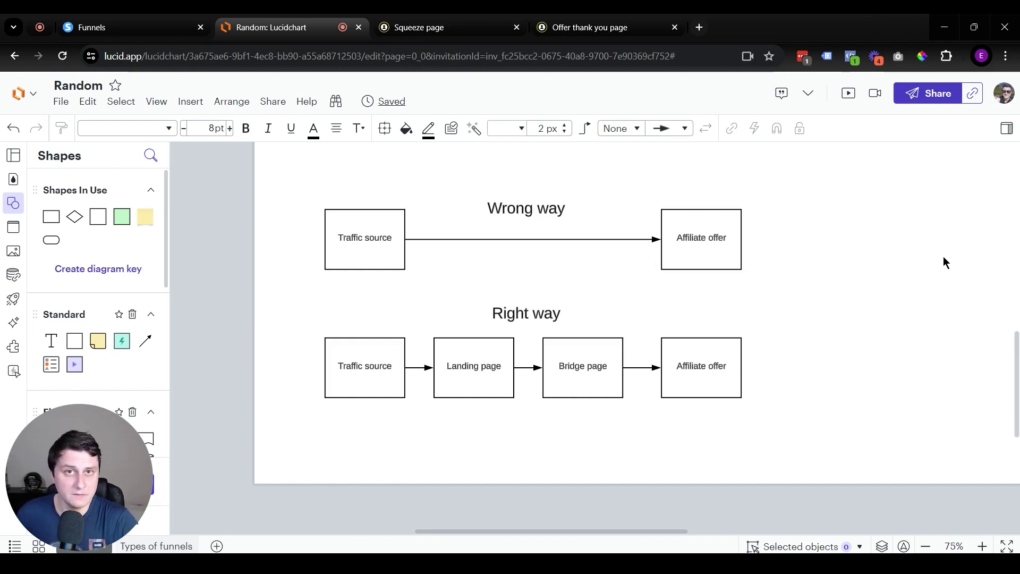
left_click_drag(833, 190, 321, 268)
left_click(842, 295)
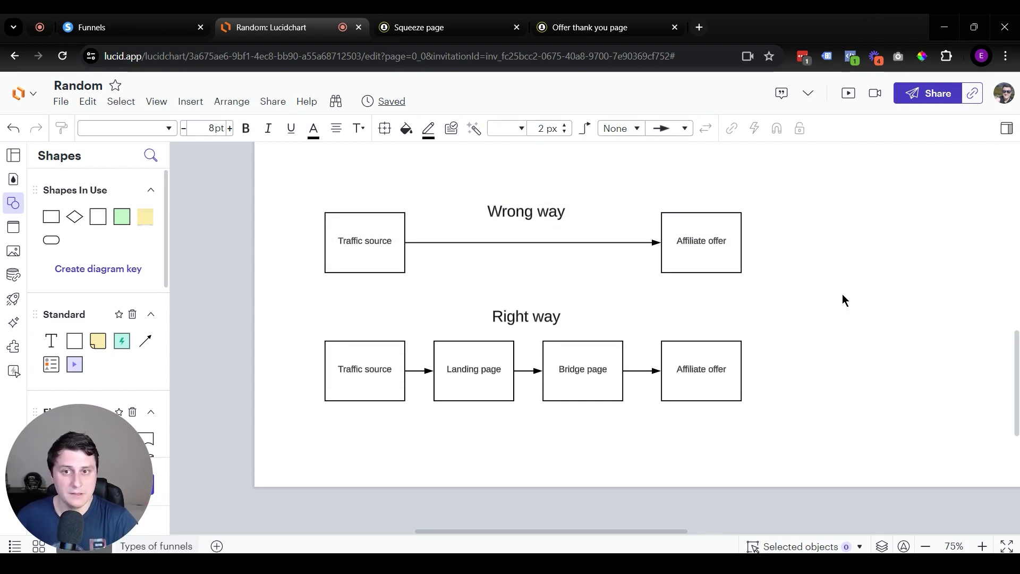
Highlight the Right way row and its Traffic source, Affiliate offer and Landing page boxes.
left_click_drag(861, 324, 248, 413)
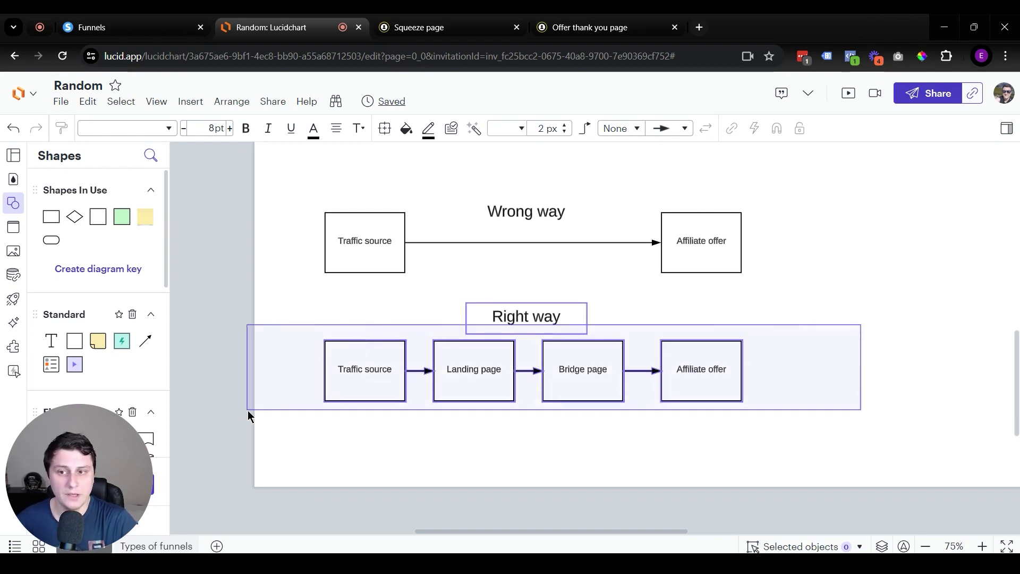
left_click(473, 433)
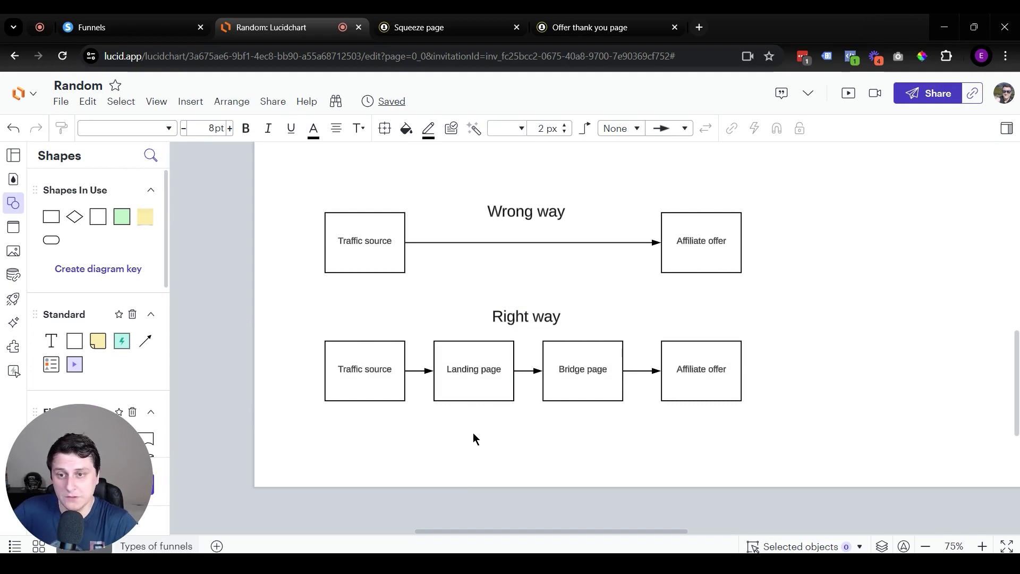
left_click_drag(384, 444, 374, 379)
left_click(440, 452)
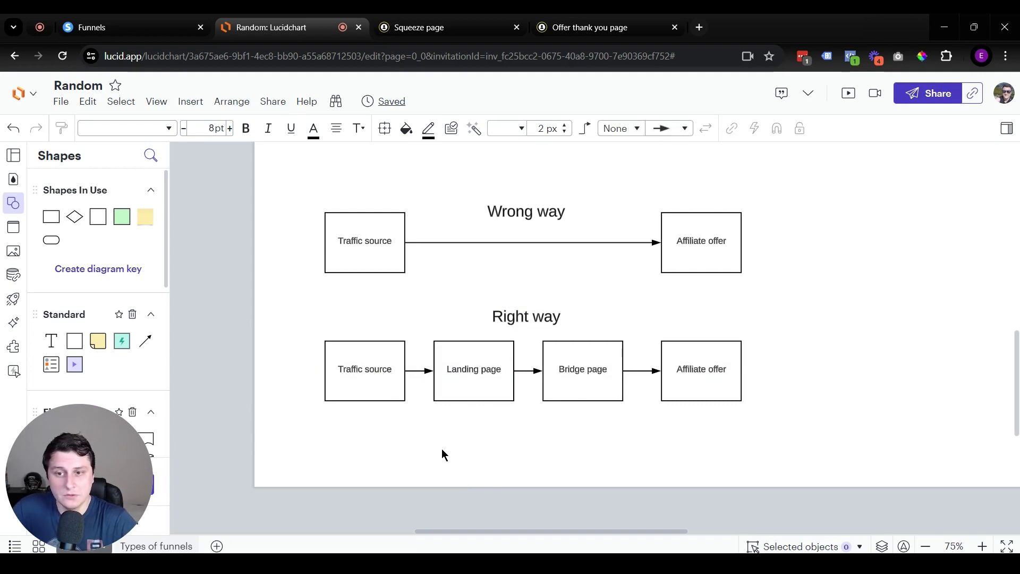
left_click_drag(777, 403, 684, 344)
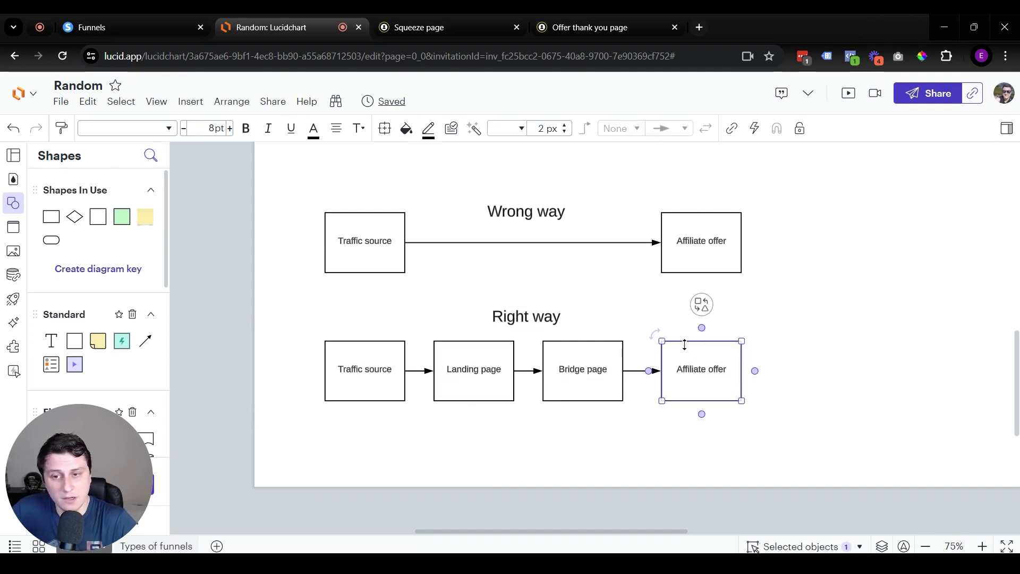
left_click_drag(481, 476, 470, 396)
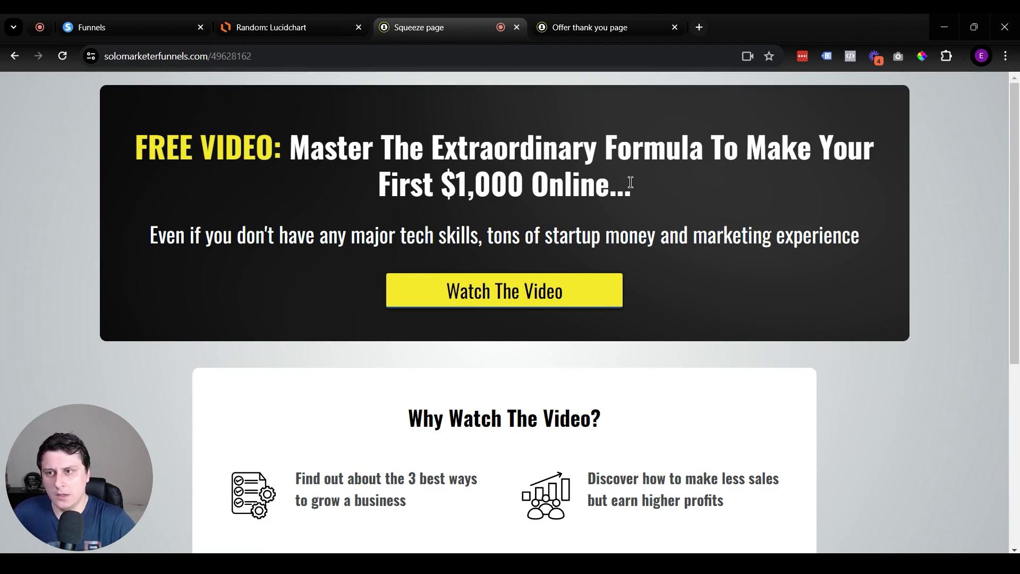
Preview the squeeze page's free-video sign-up popup, then close the offer thank-you page tab.
left_click_drag(118, 146, 611, 234)
left_click(833, 245)
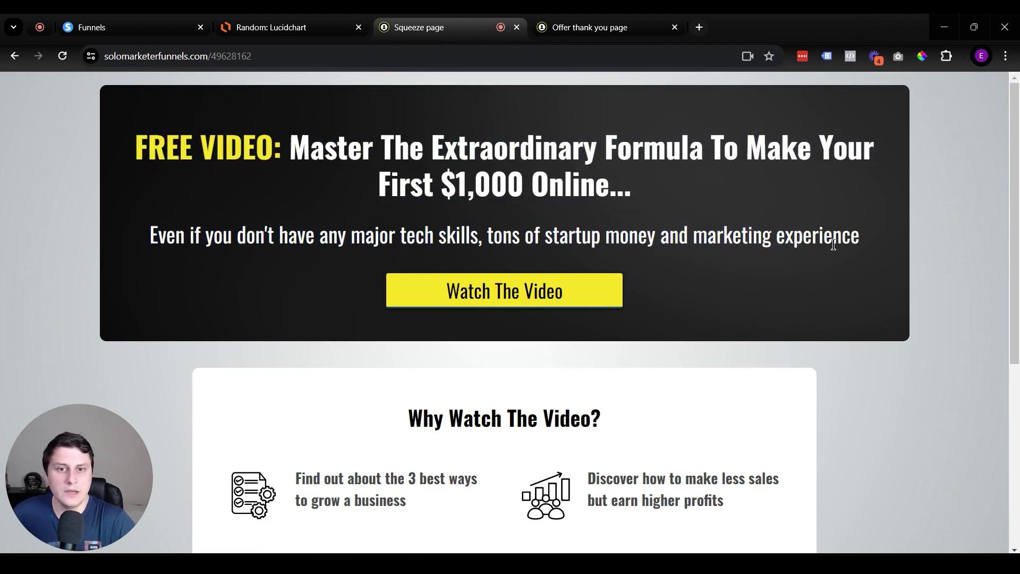
left_click(567, 301)
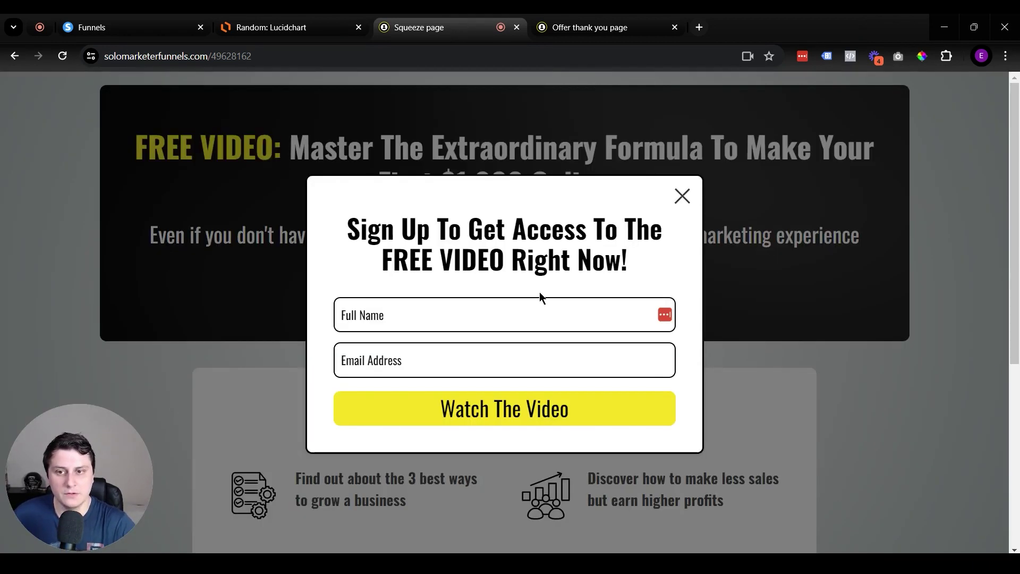
left_click(683, 196)
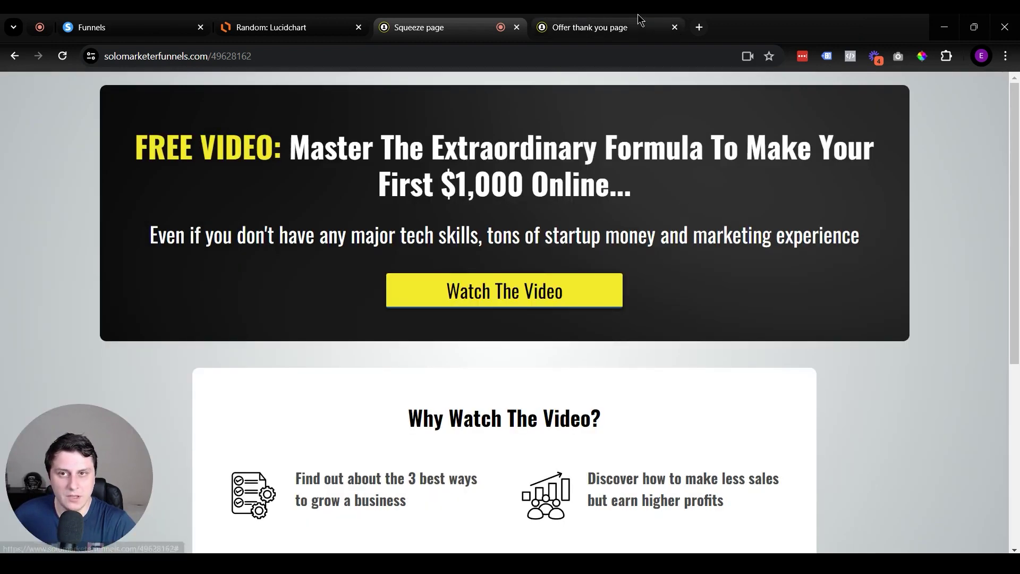
left_click(638, 17)
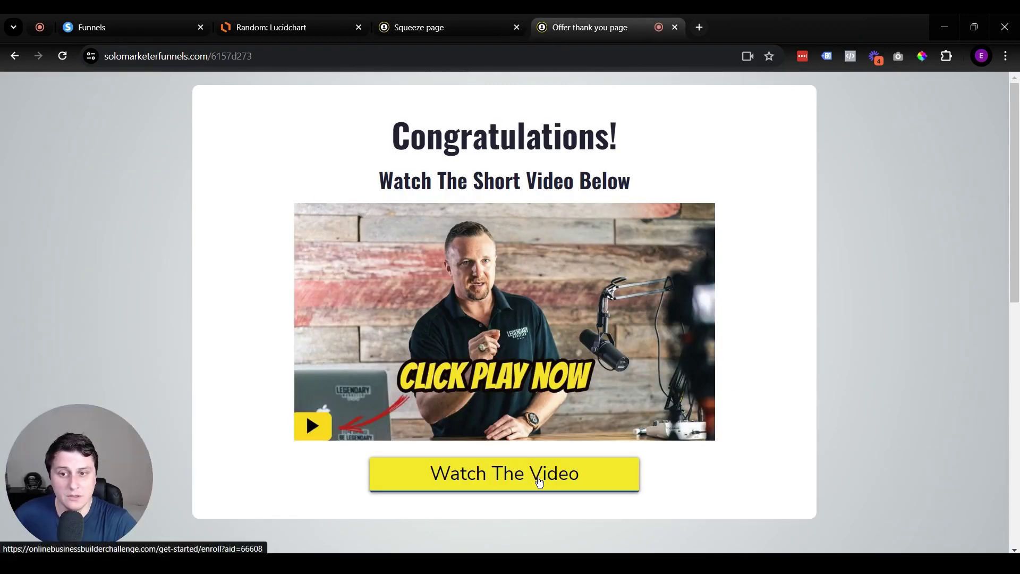
key("ctrl+w")
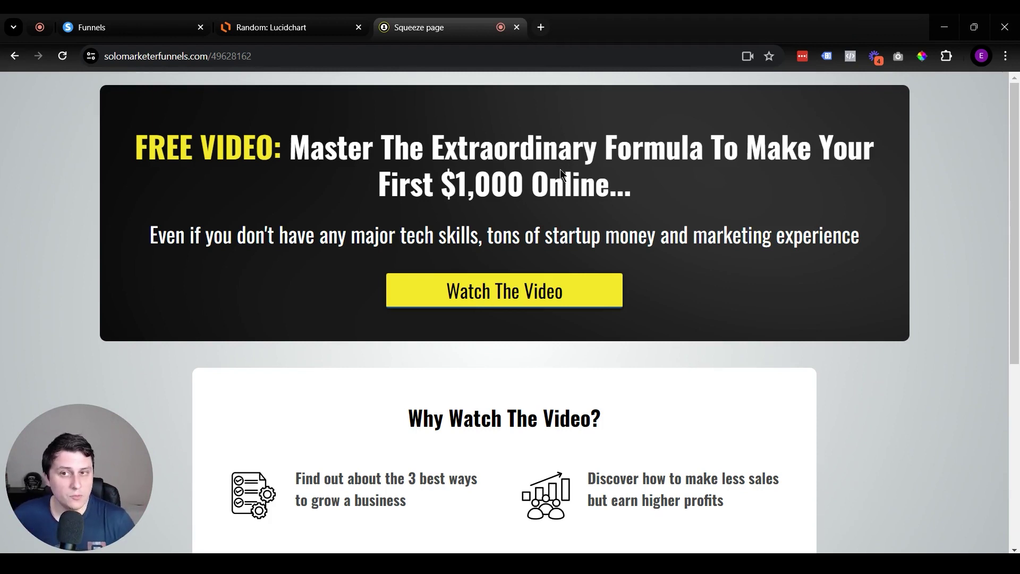
Point out the Right way row's Landing page, Bridge page and other boxes, then return to Funnels.
left_click(271, 27)
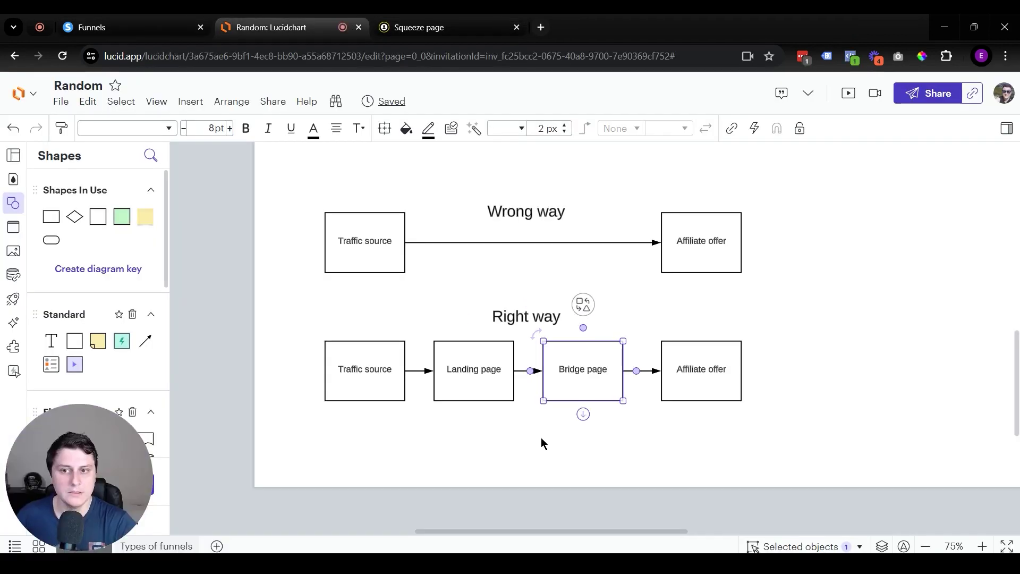
left_click_drag(486, 457, 625, 340)
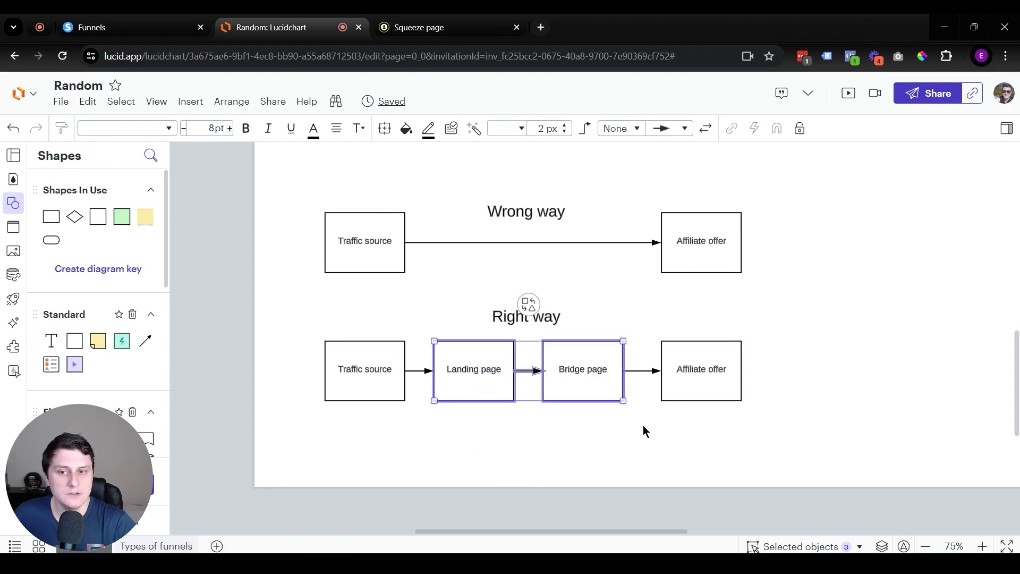
left_click(664, 426)
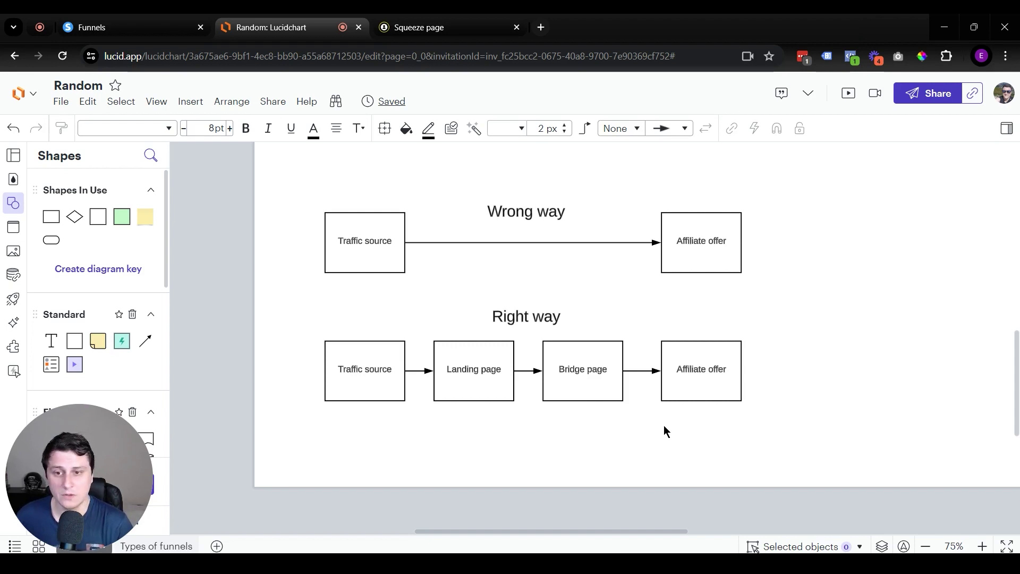
left_click_drag(697, 444, 513, 395)
left_click(555, 434)
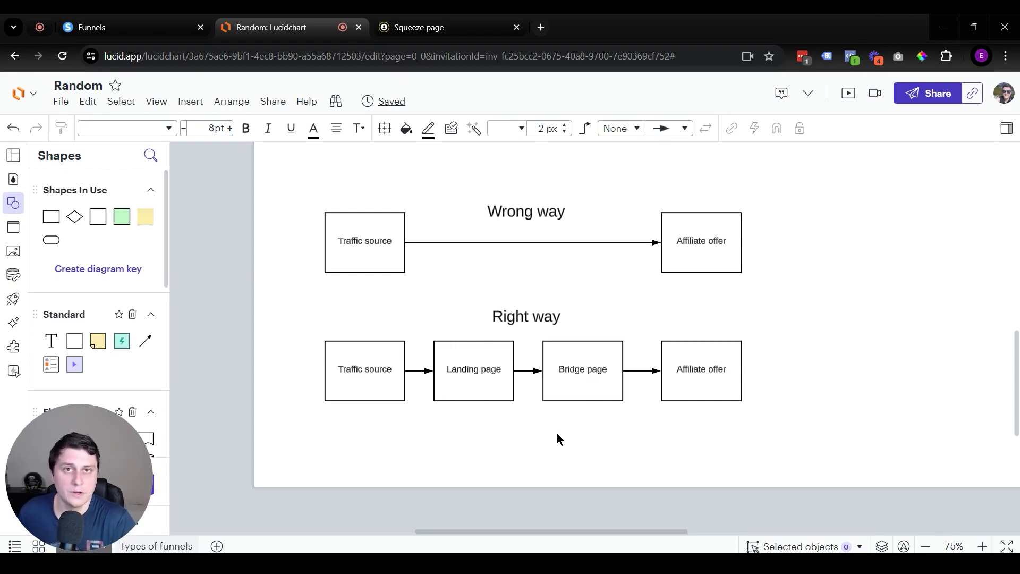
left_click_drag(724, 445, 318, 334)
left_click(898, 324)
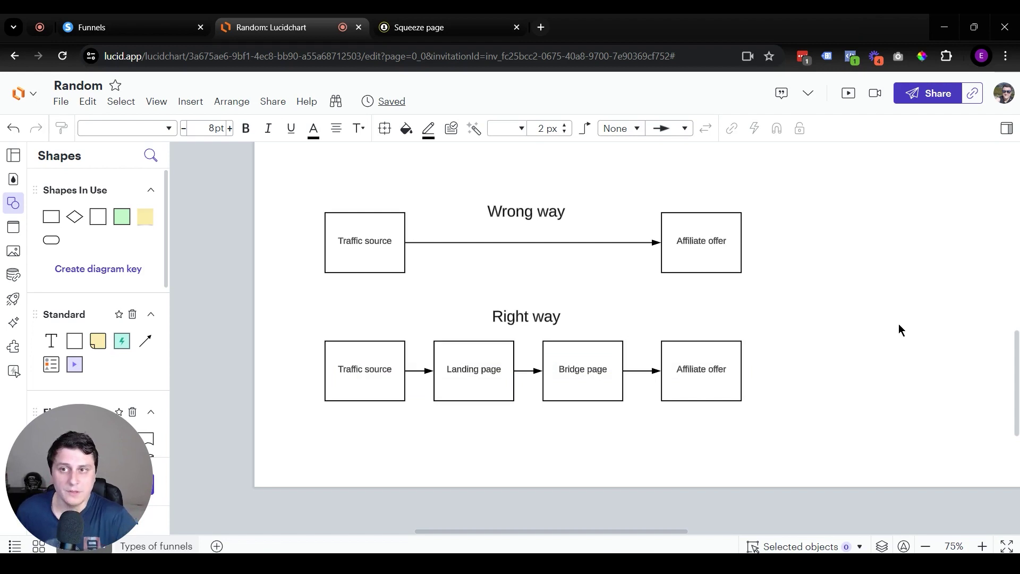
left_click(172, 19)
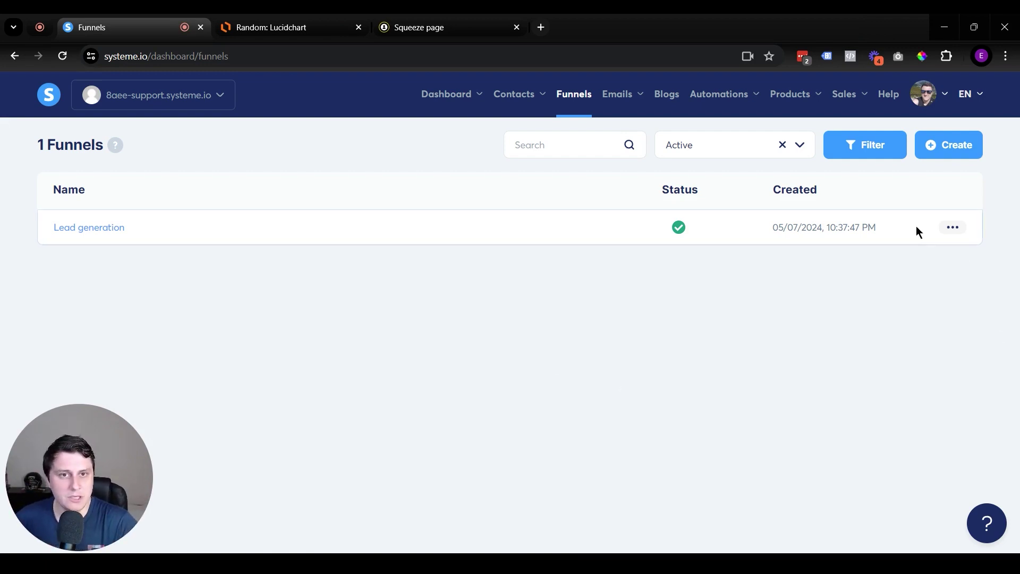
Create a funnel named 'Affiliate funnel' with the goal Build an audience.
left_click(955, 152)
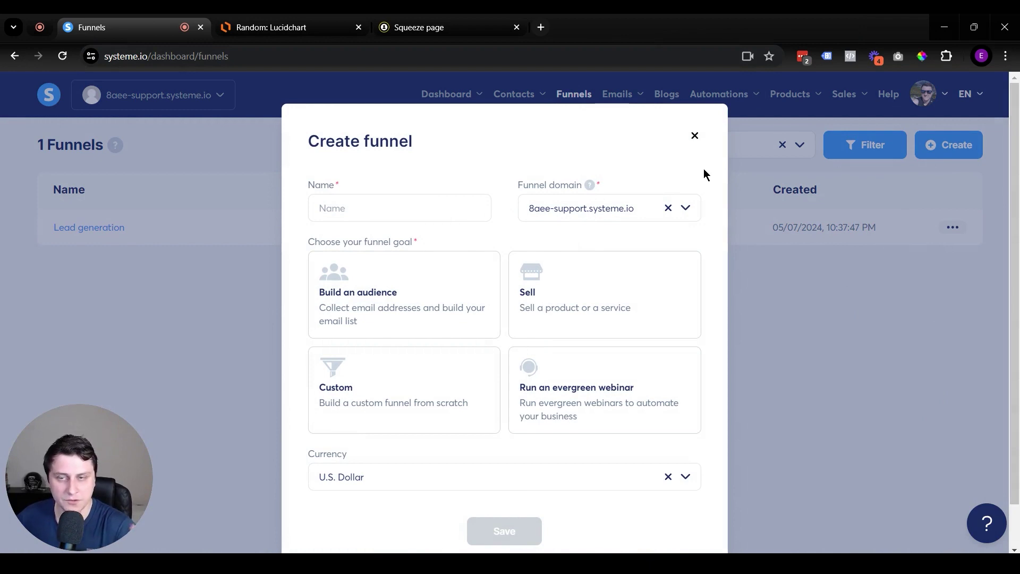
left_click(440, 209)
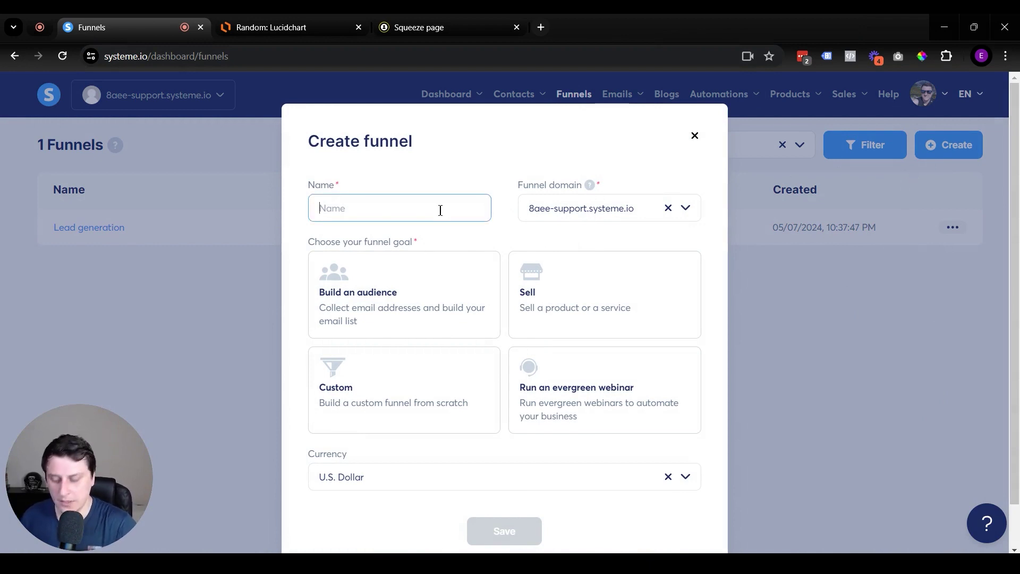
type("Affiliate funnel")
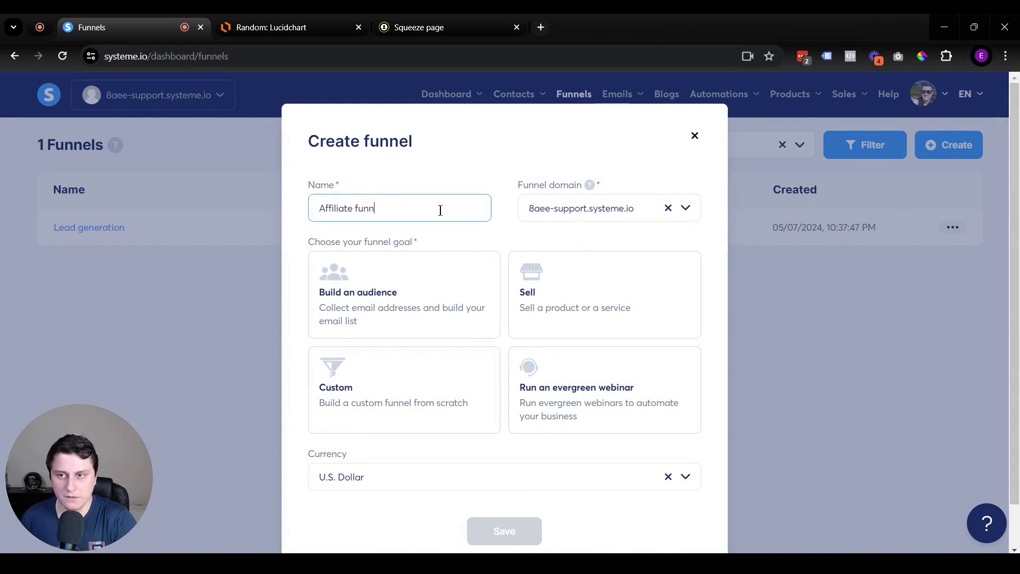
left_click(402, 302)
left_click(600, 210)
left_click(601, 211)
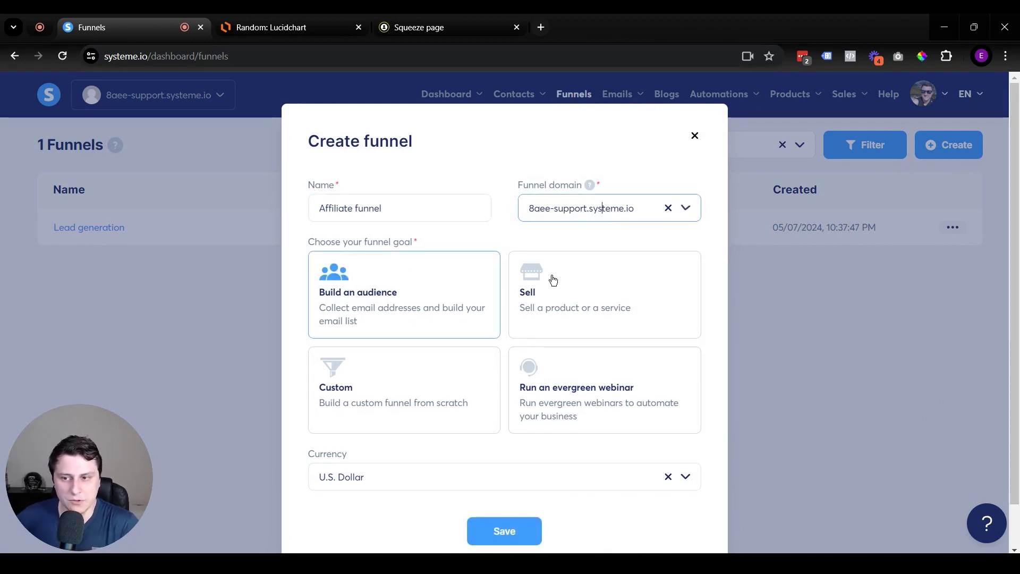
left_click(503, 531)
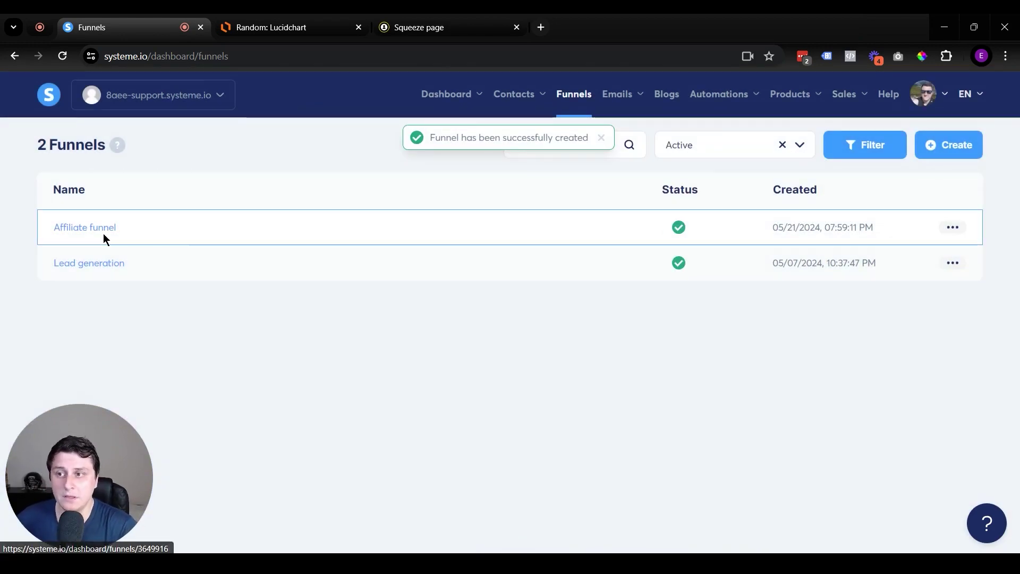
Apply the Notion consultancy template to the funnel's squeeze page and open it in the editor.
left_click(95, 230)
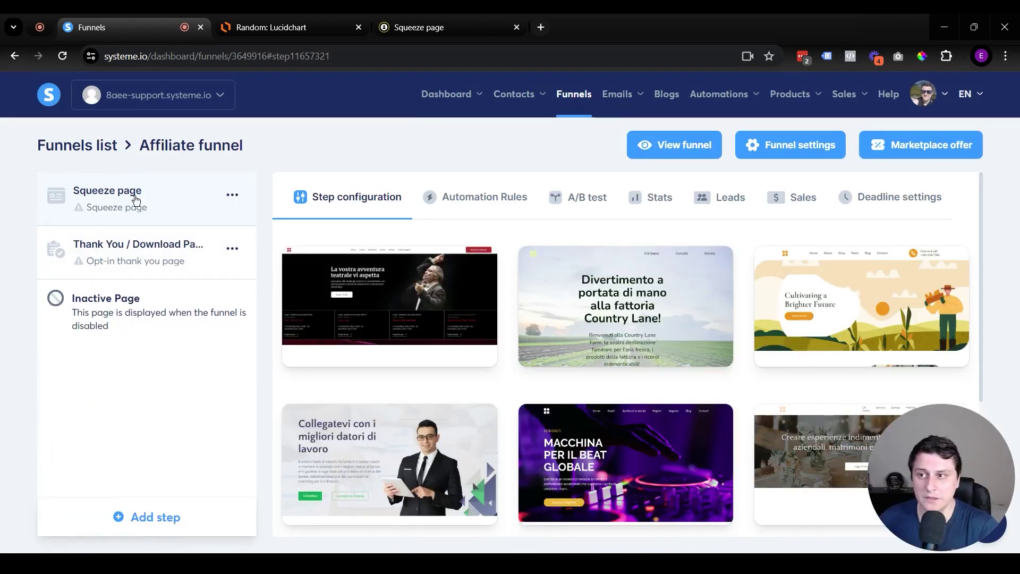
mouse_move(844, 322)
scroll(593, 316, "down", 4)
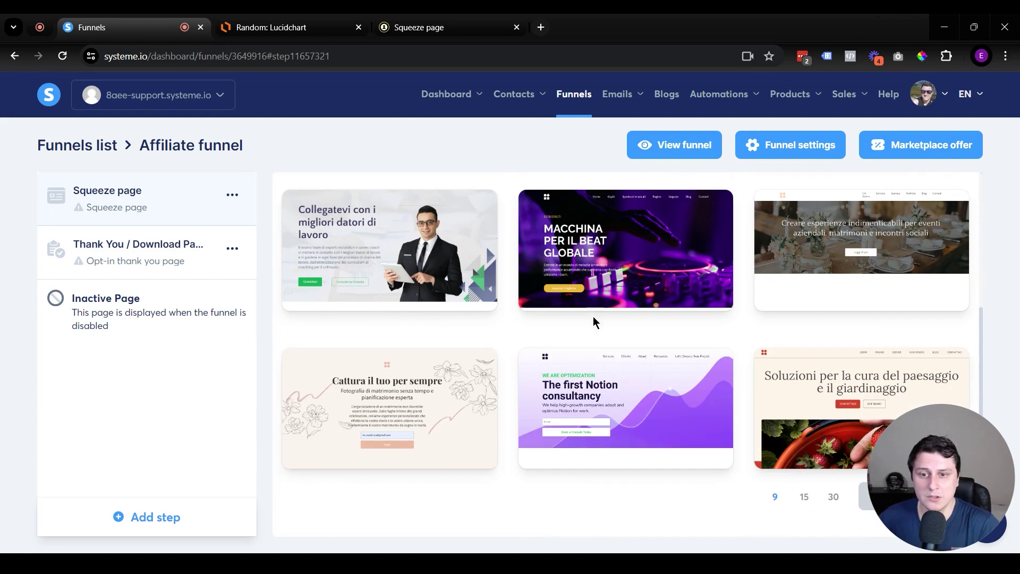
left_click(570, 407)
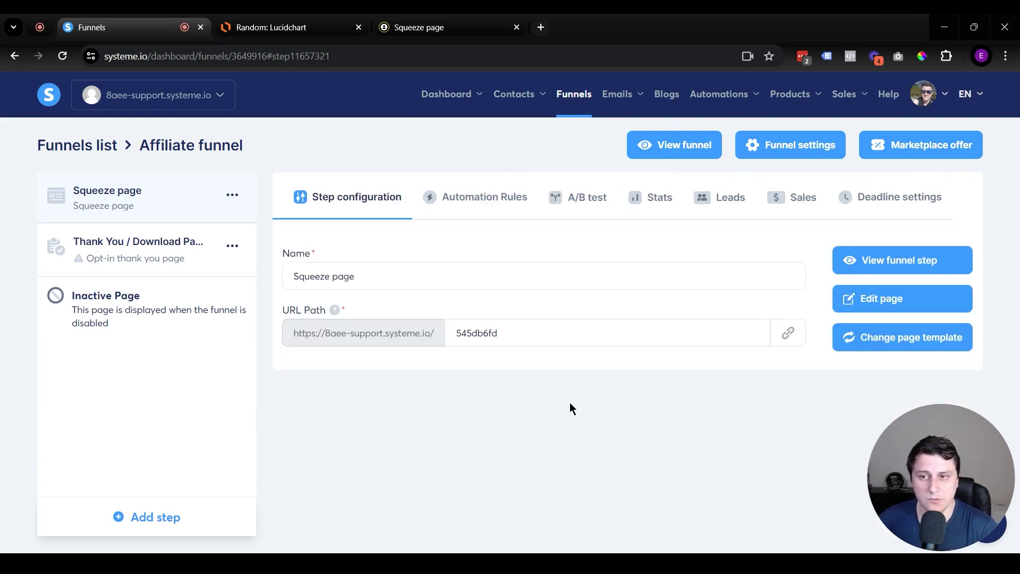
left_click(898, 312)
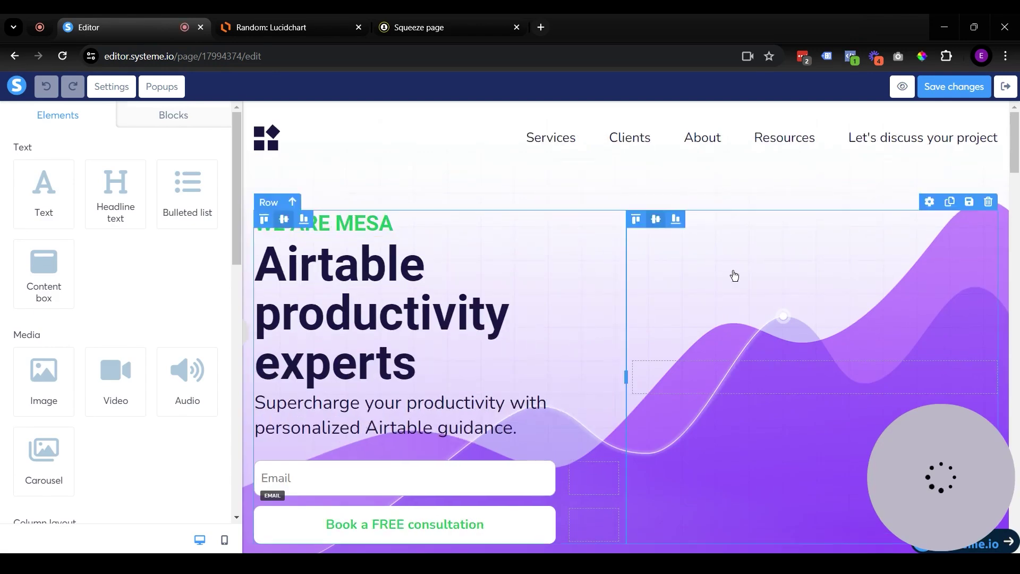
Delete the navigation menu row from the top of the squeeze page.
scroll(683, 388, "down", 10)
scroll(620, 360, "down", 20)
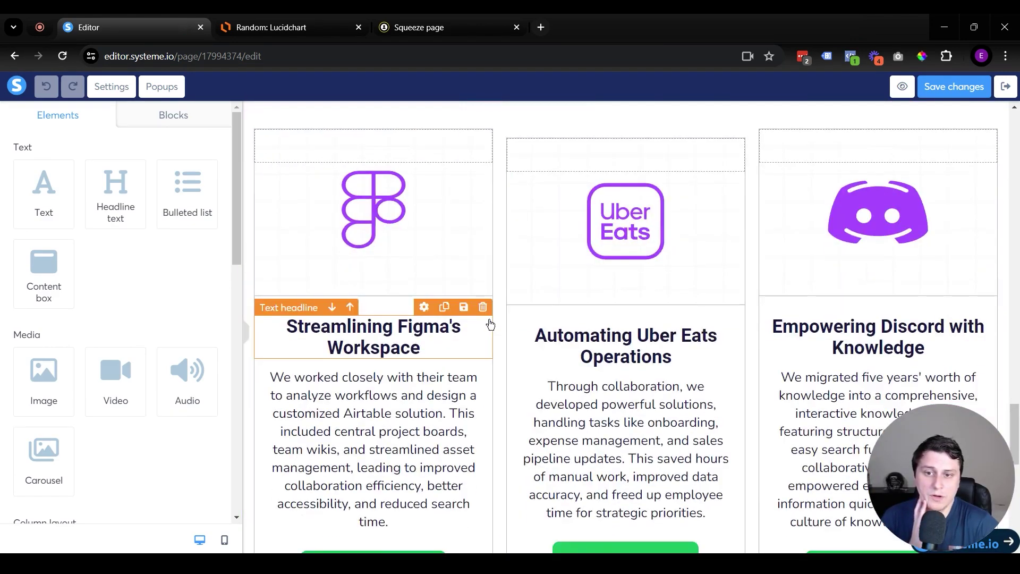
scroll(547, 326, "up", 8)
scroll(635, 349, "up", 15)
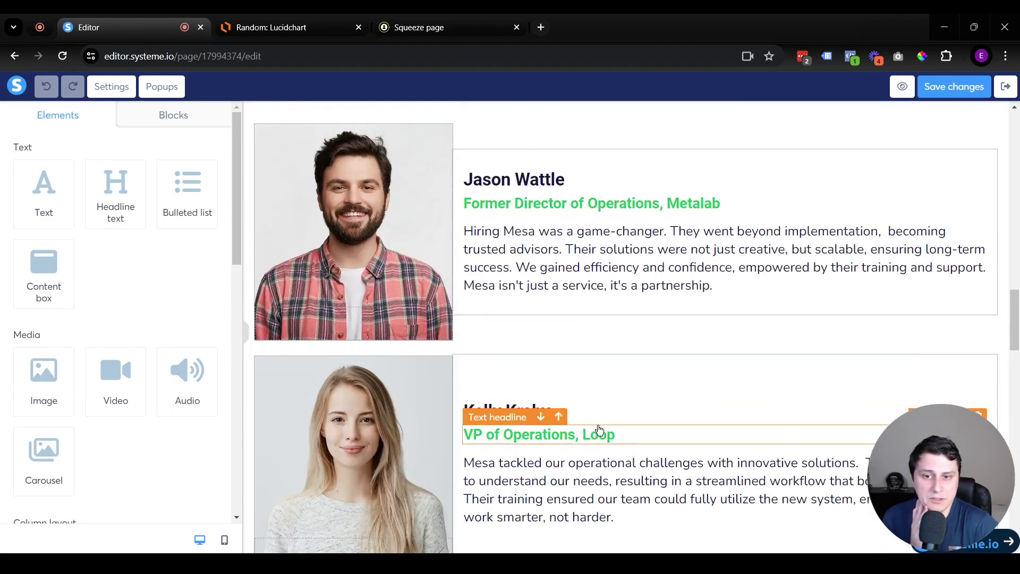
scroll(662, 435, "up", 10)
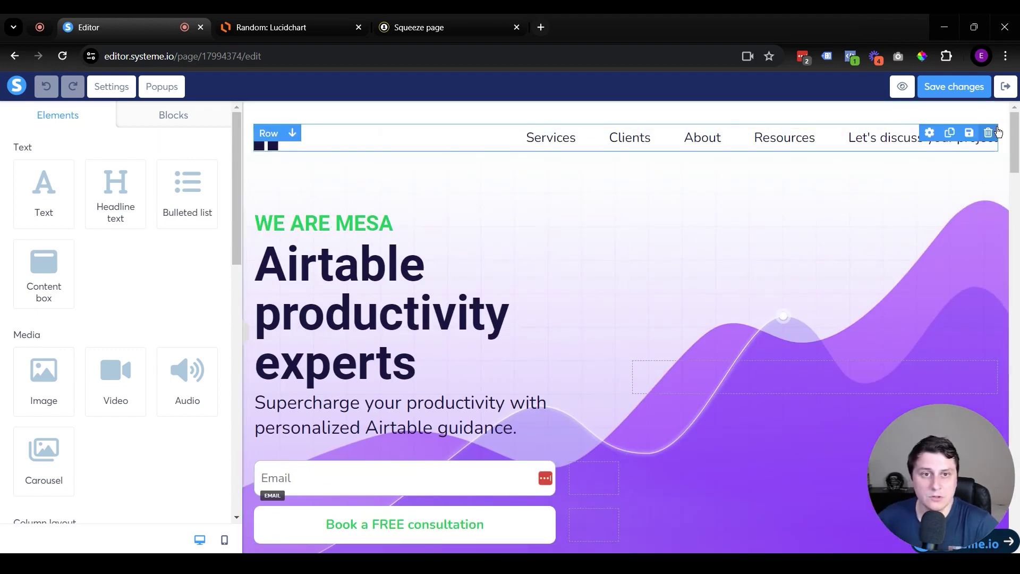
left_click(988, 132)
left_click(587, 149)
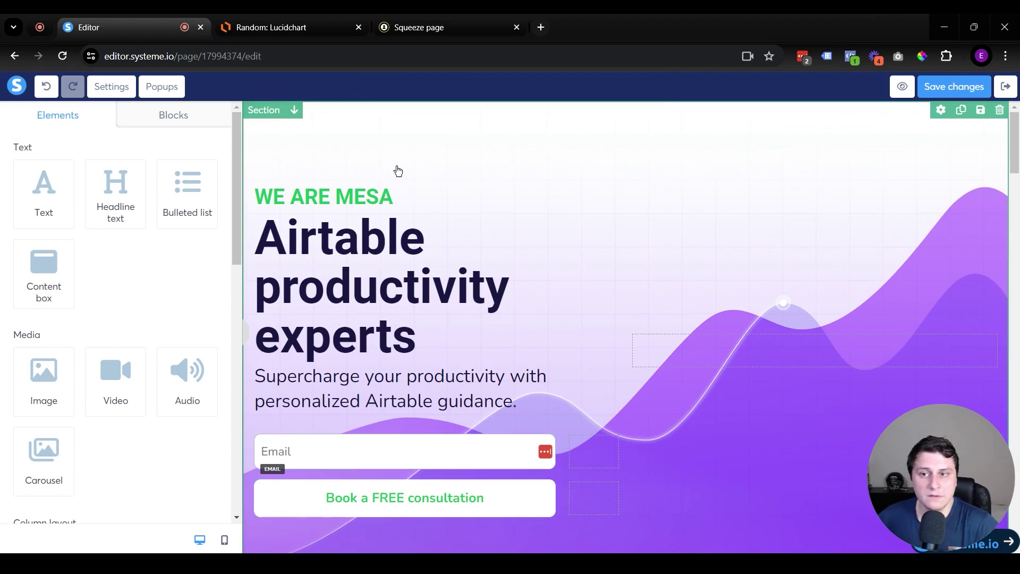
scroll(611, 275, "down", 5)
scroll(496, 317, "up", 5)
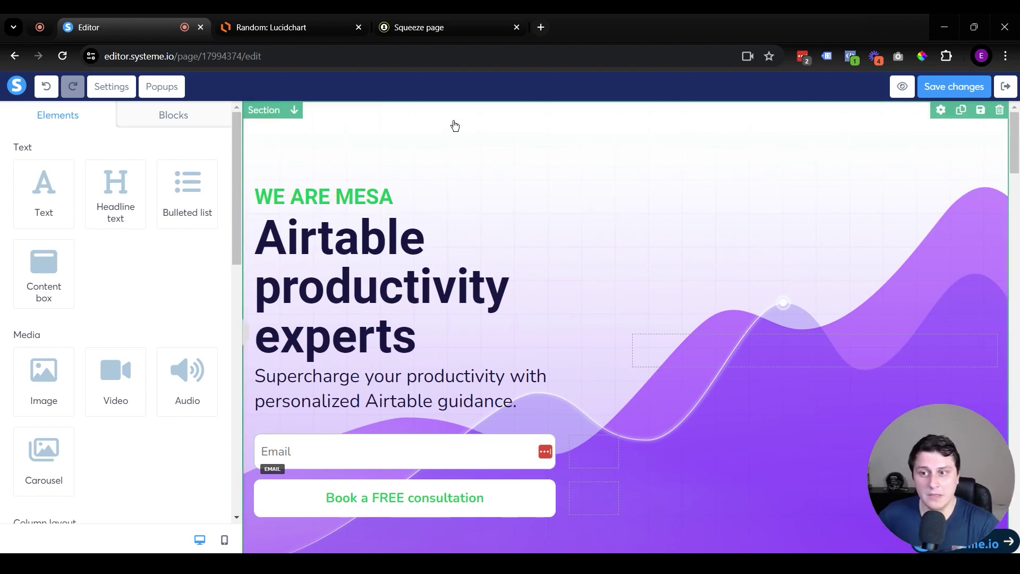
Duplicate the Email field, change the upper copy to a First name field, and save.
triple_click(355, 281)
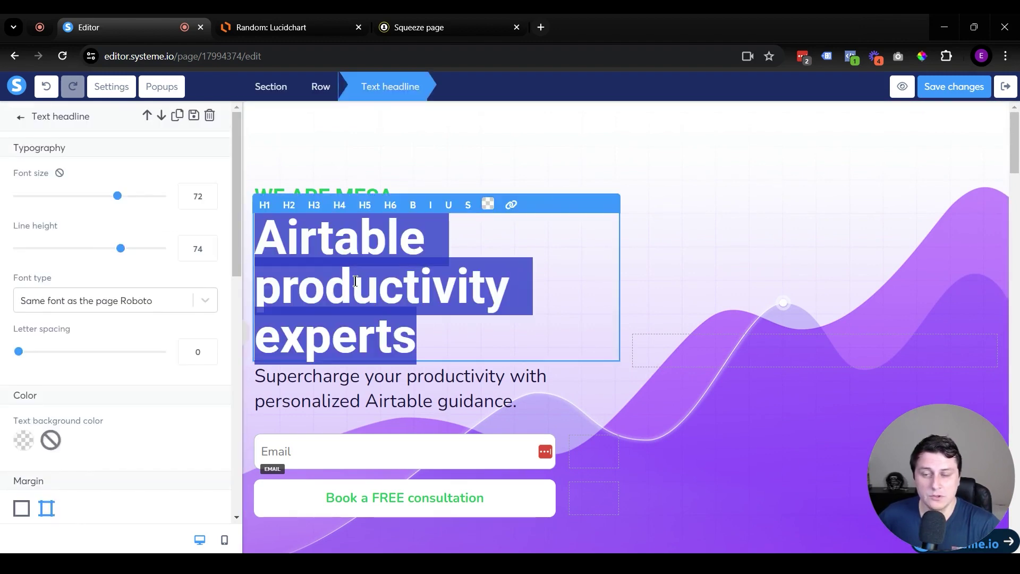
triple_click(425, 399)
left_click(446, 466)
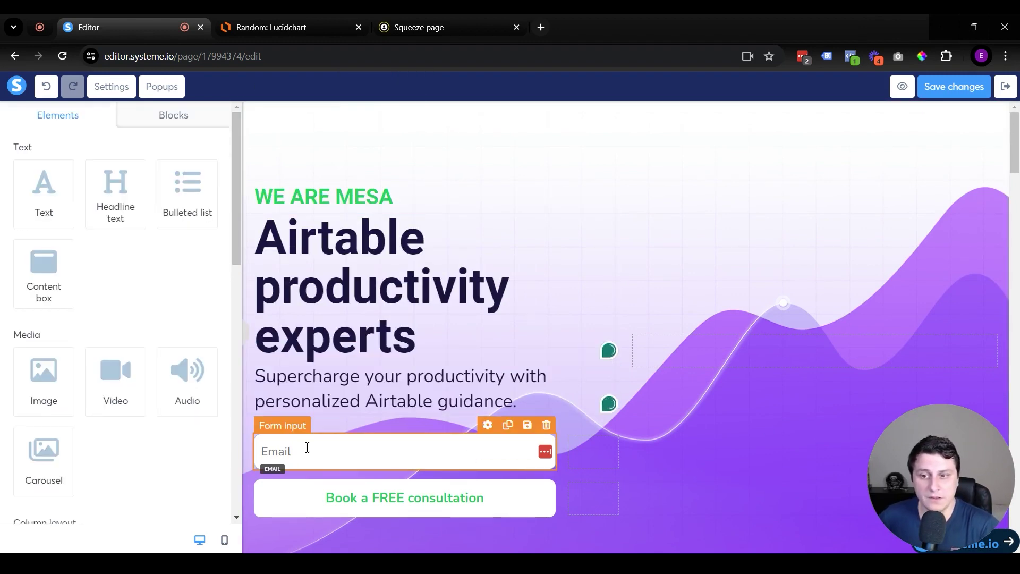
left_click(508, 425)
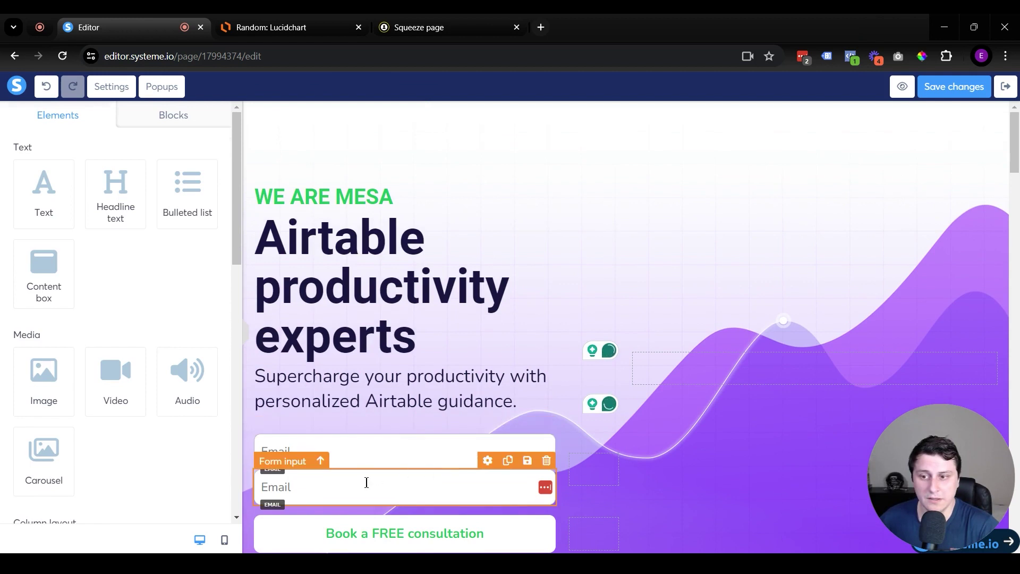
left_click(364, 451)
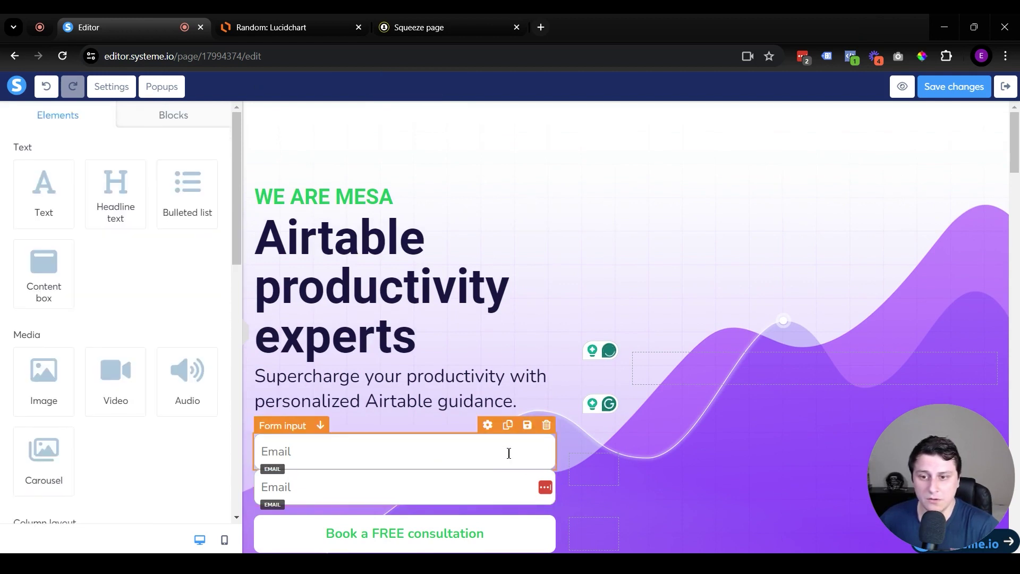
left_click(338, 425)
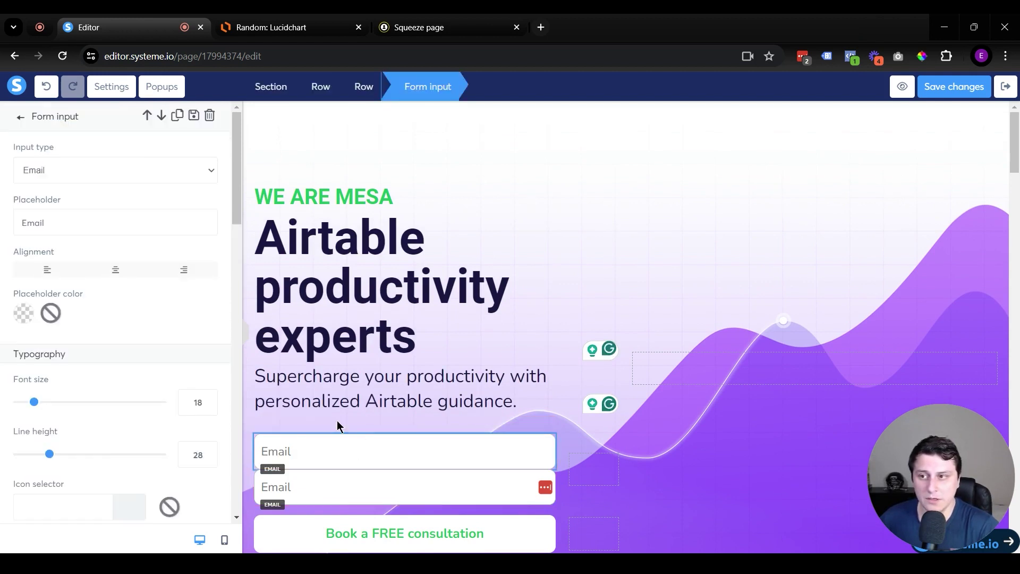
left_click(41, 176)
left_click(43, 242)
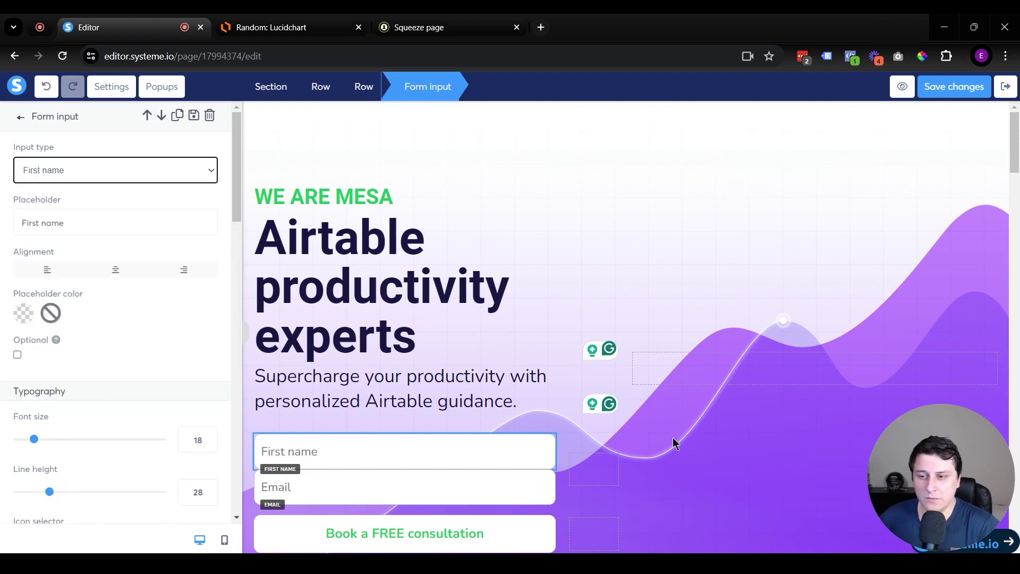
left_click(674, 442)
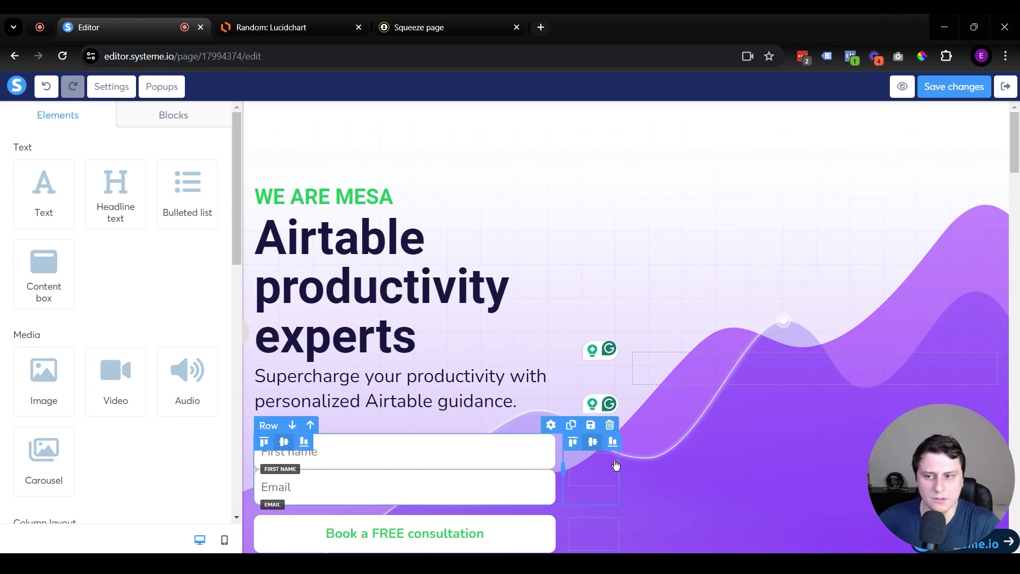
left_click(928, 88)
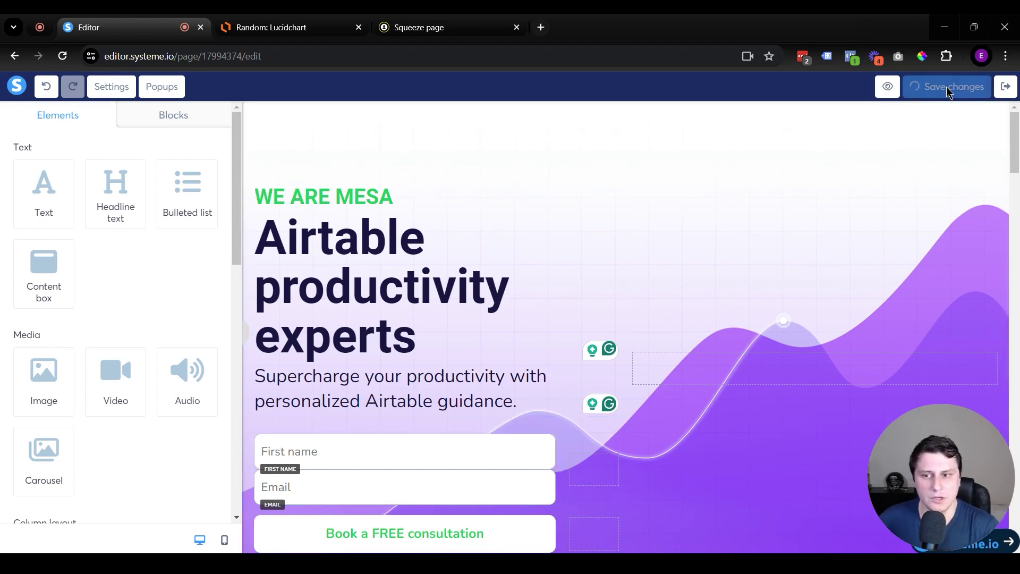
Apply the 'Thank you for registering' template to the Thank You / Download Page step and open it.
left_click(1005, 87)
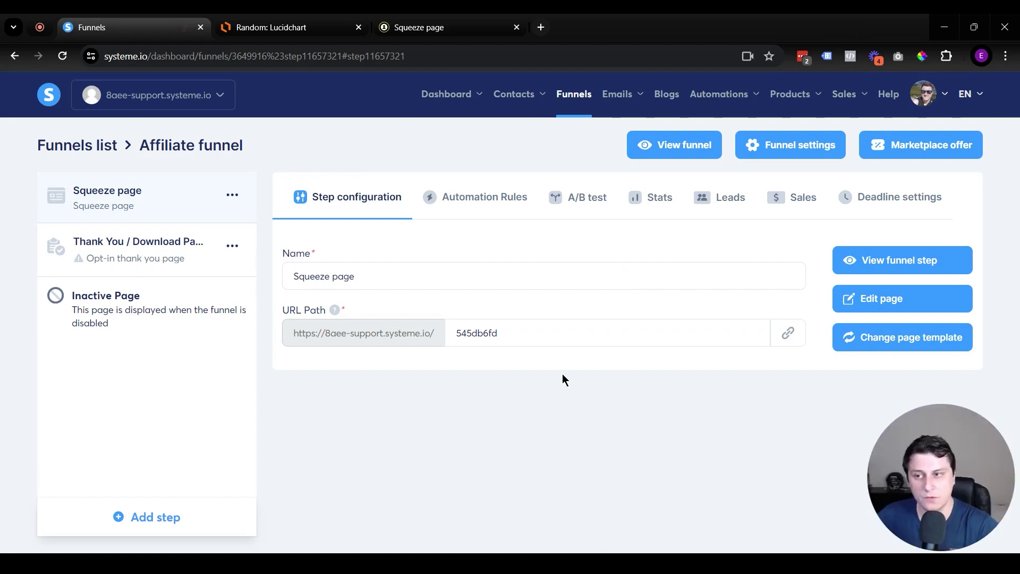
left_click(104, 250)
mouse_move(903, 296)
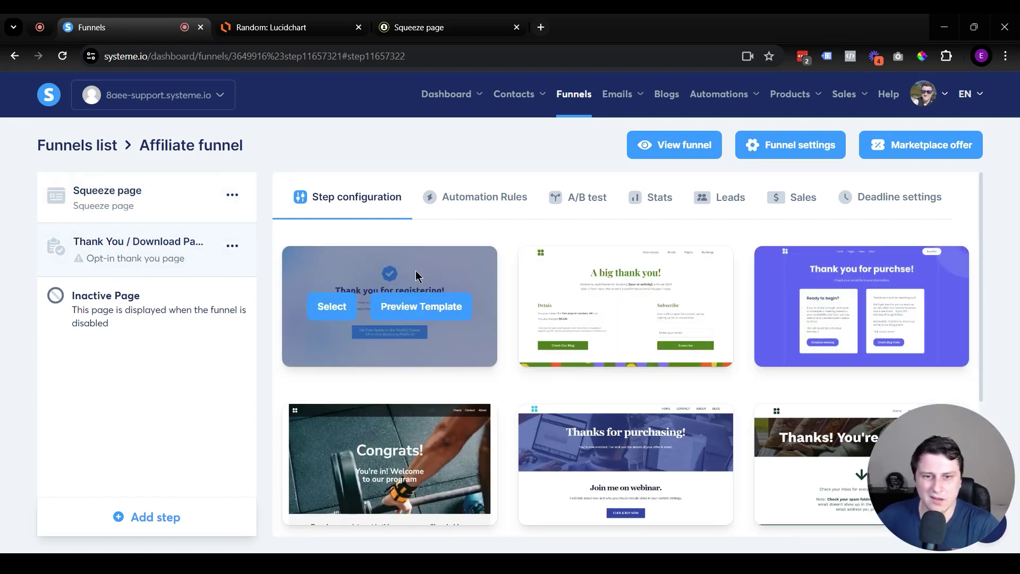
left_click(333, 306)
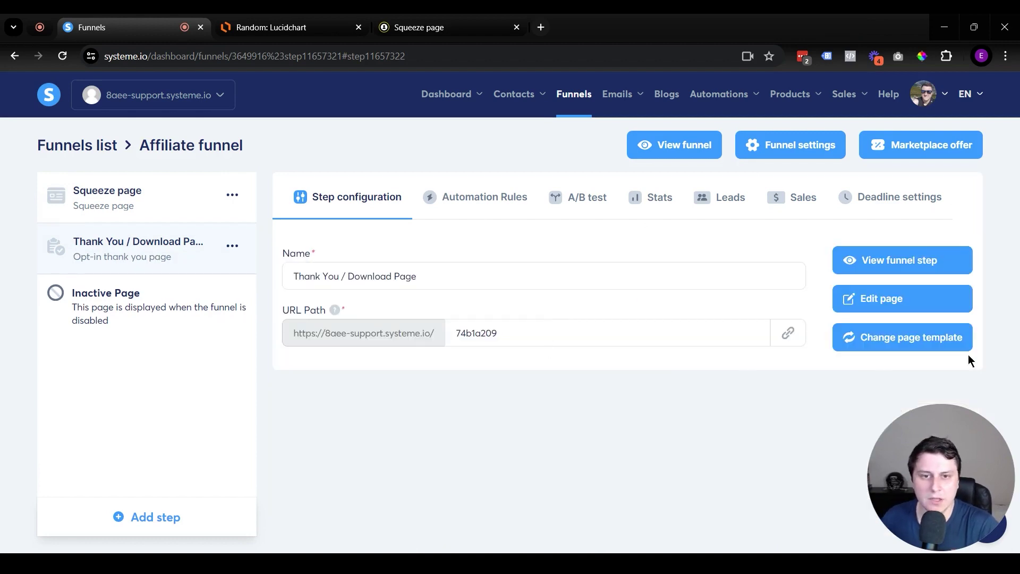
left_click(910, 307)
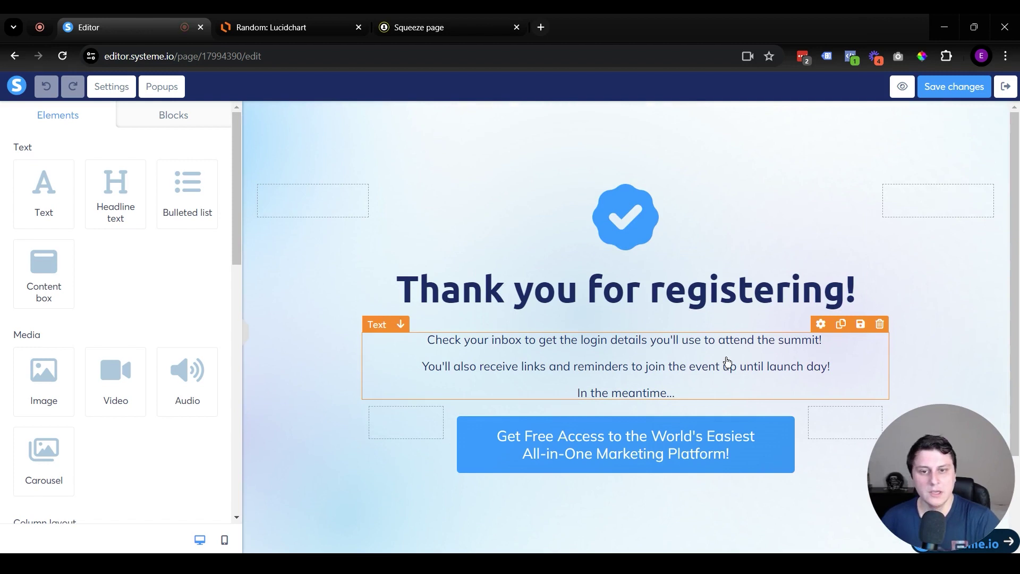
Delete the paragraph beneath the Thank you headline.
left_click(585, 291)
double_click(616, 289)
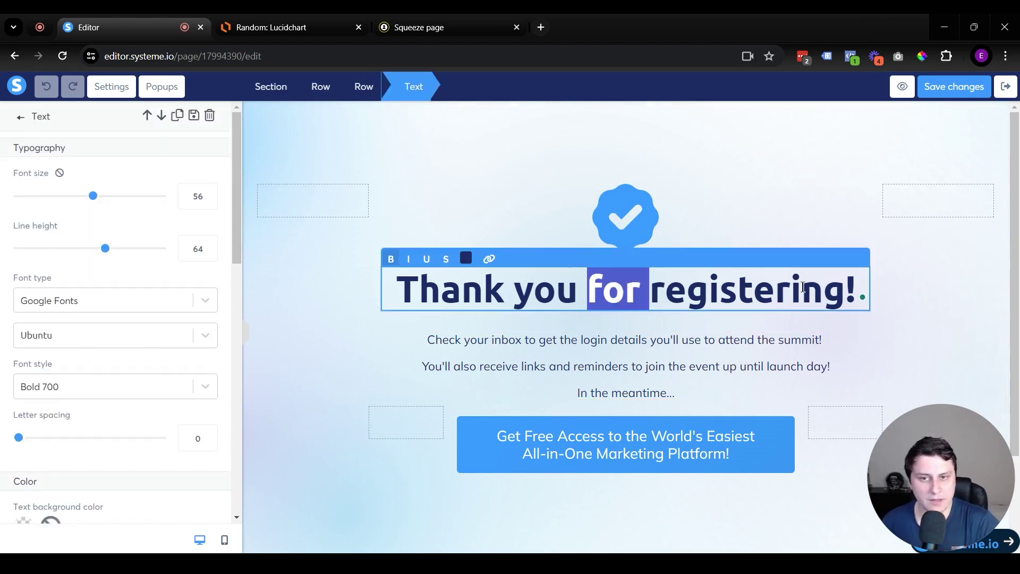
left_click(629, 379)
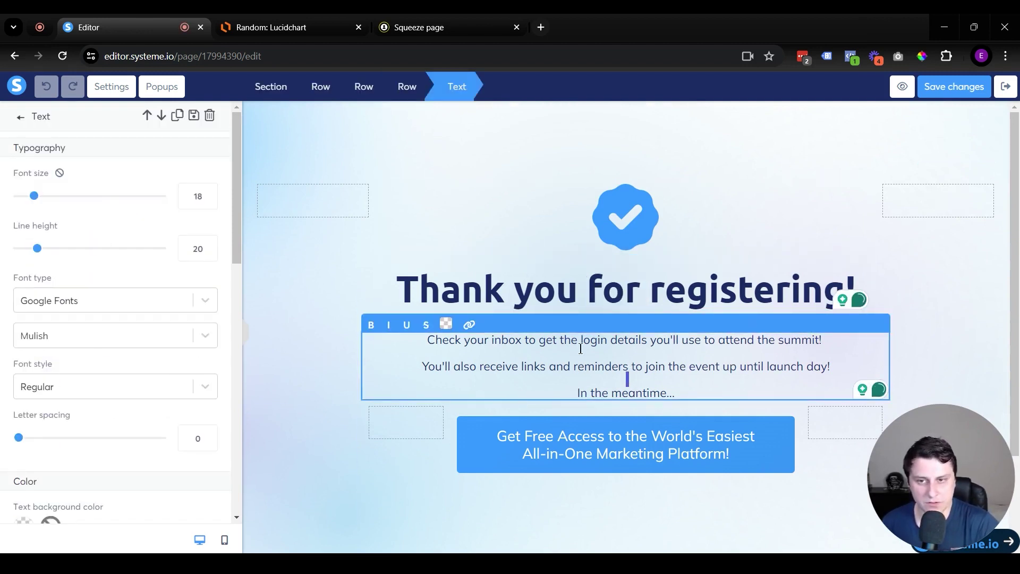
key("Escape")
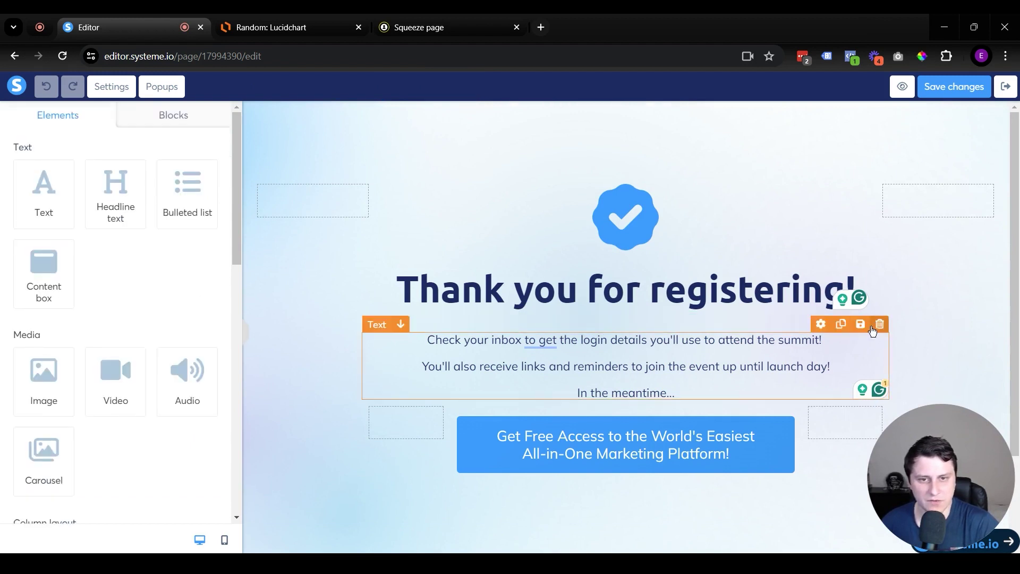
left_click(873, 328)
left_click(579, 141)
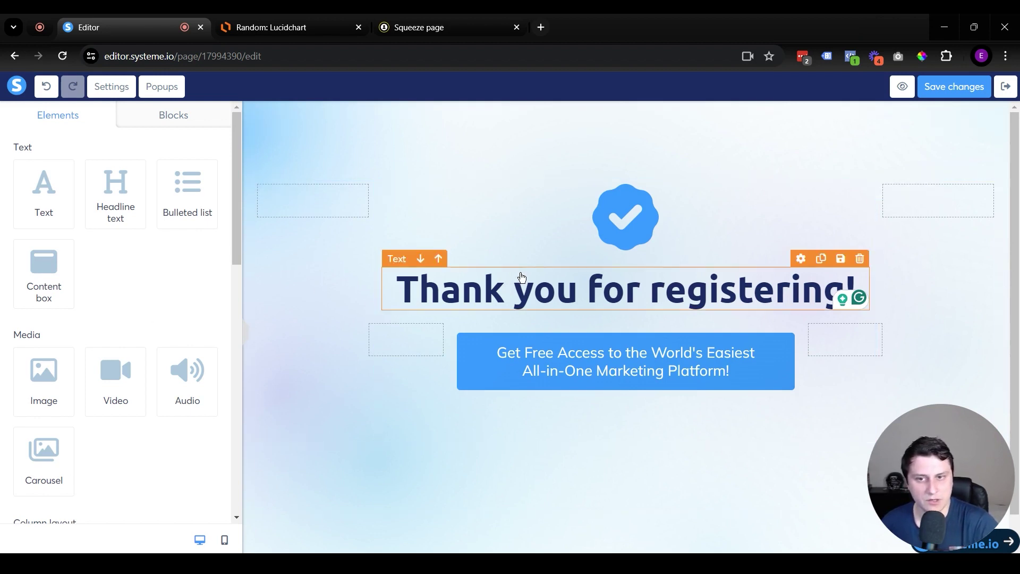
Check the call-to-action button's link URL, then exit the thank-you page editor.
double_click(650, 285)
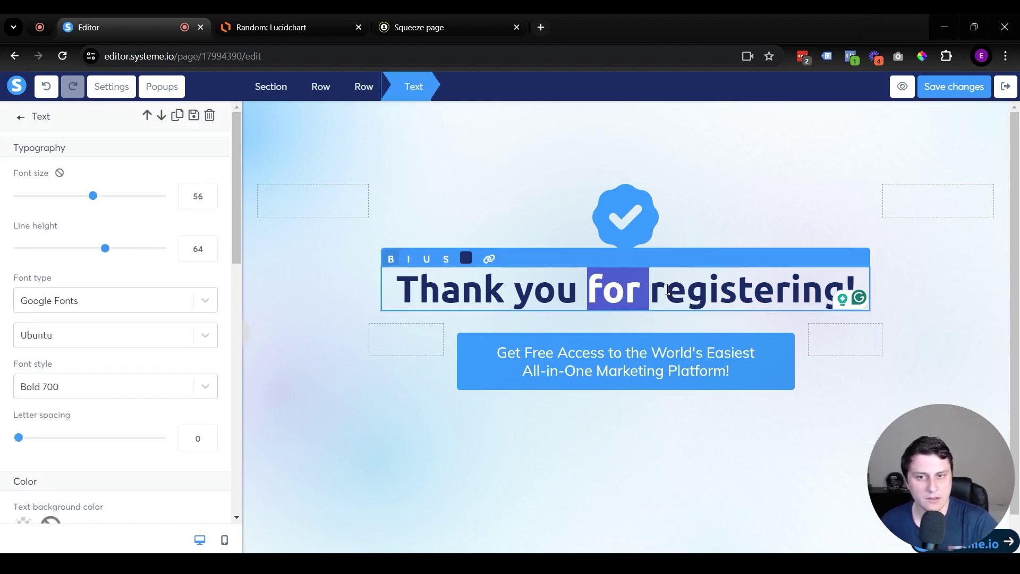
triple_click(667, 288)
left_click(872, 351)
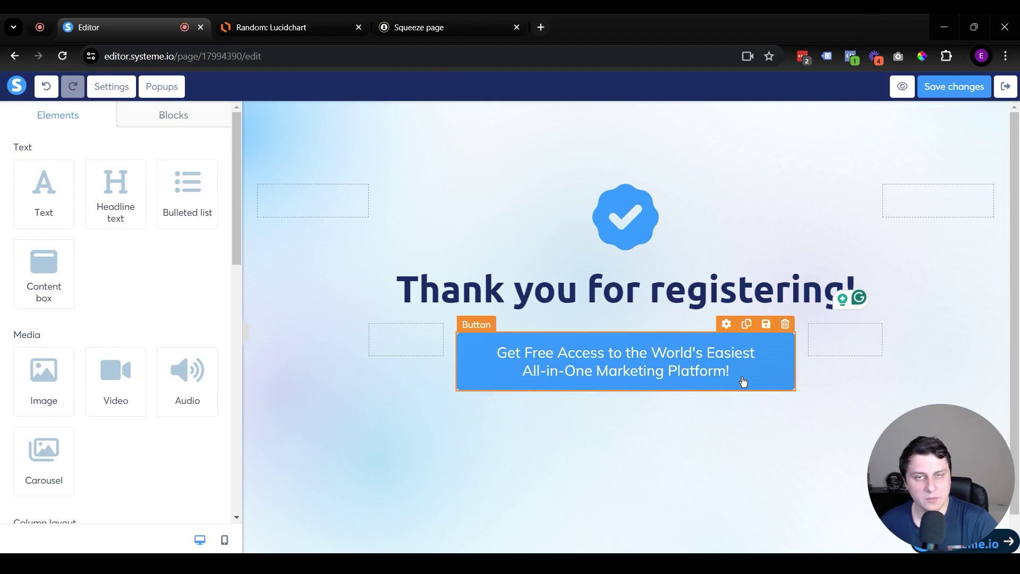
left_click(713, 369)
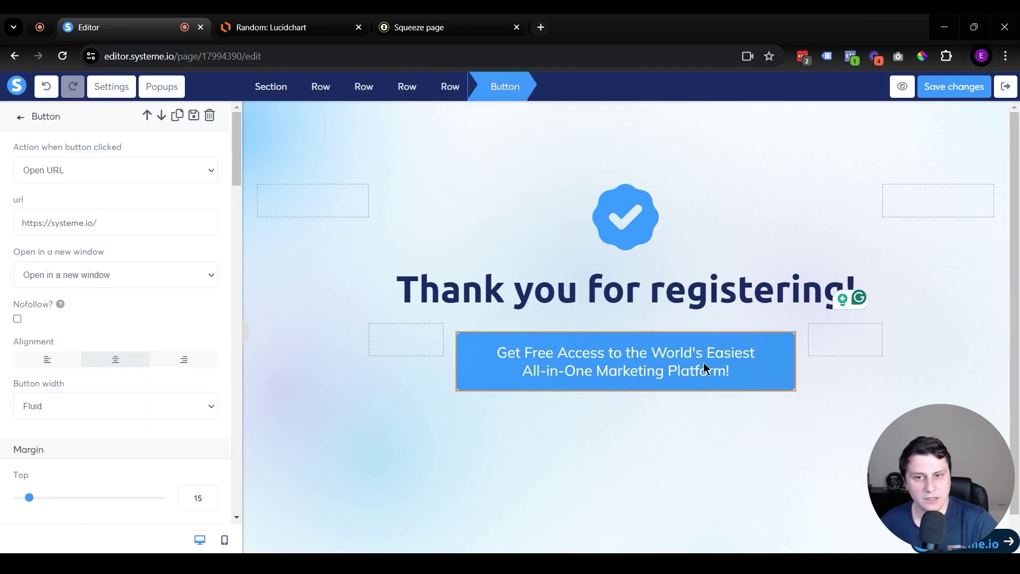
triple_click(90, 231)
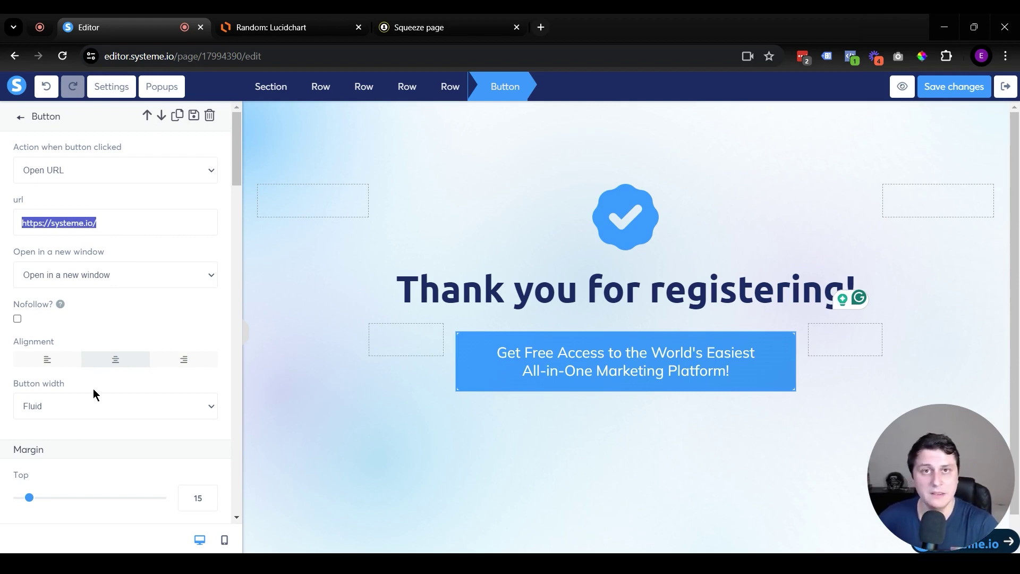
left_click(393, 430)
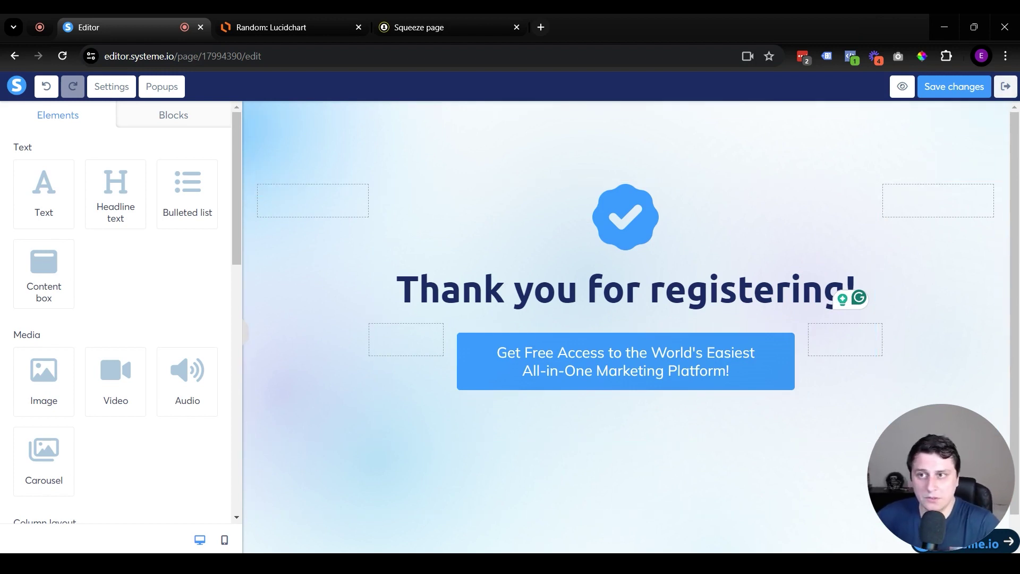
left_click(1004, 91)
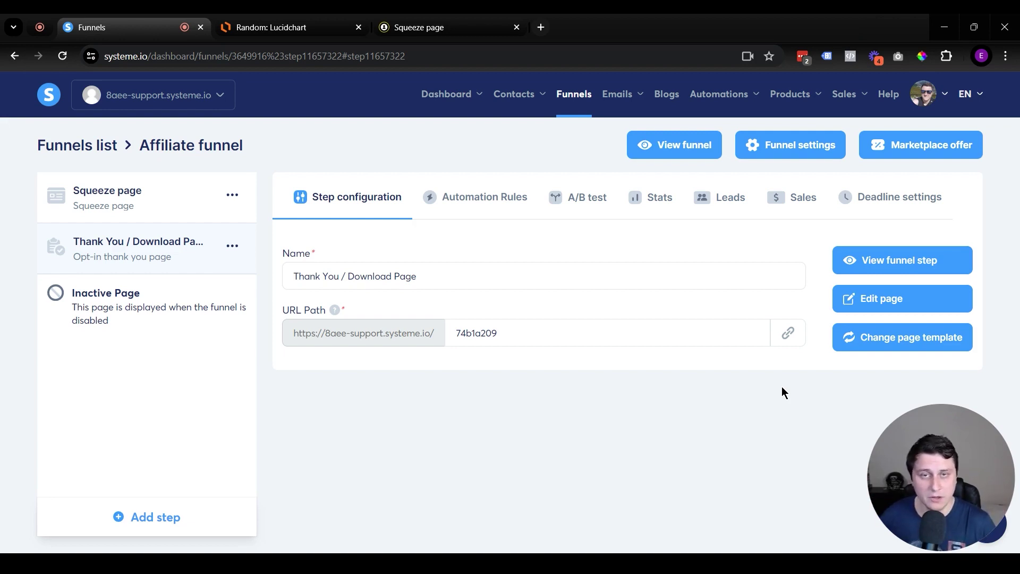
Go back to the funnels list, then open Products > Courses.
left_click(564, 109)
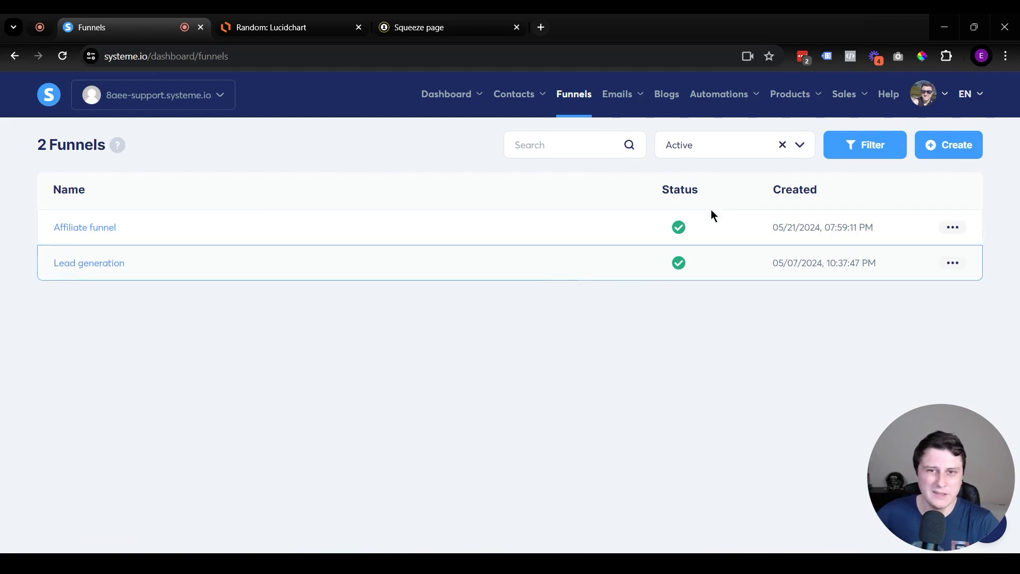
mouse_move(789, 92)
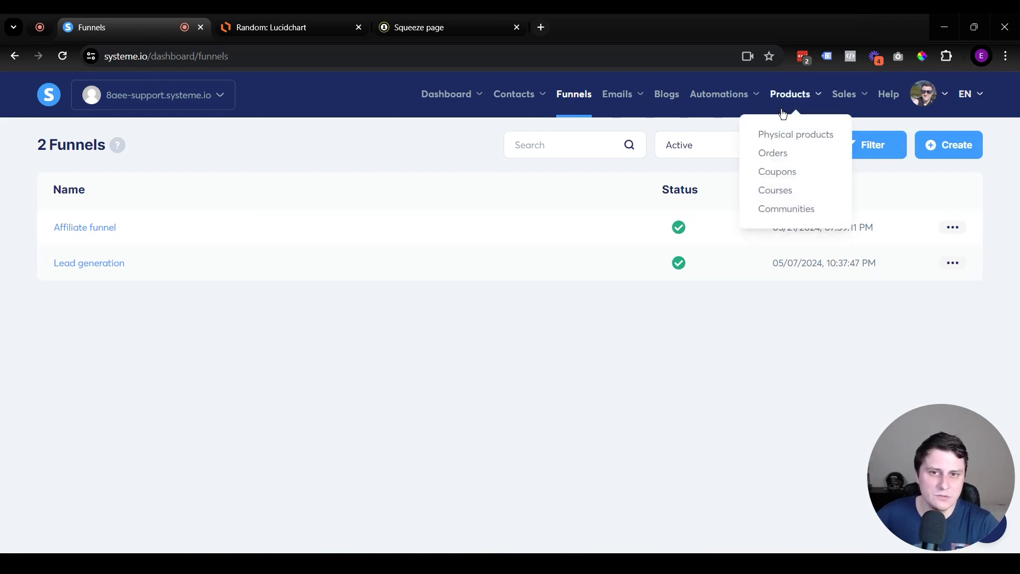
left_click(783, 191)
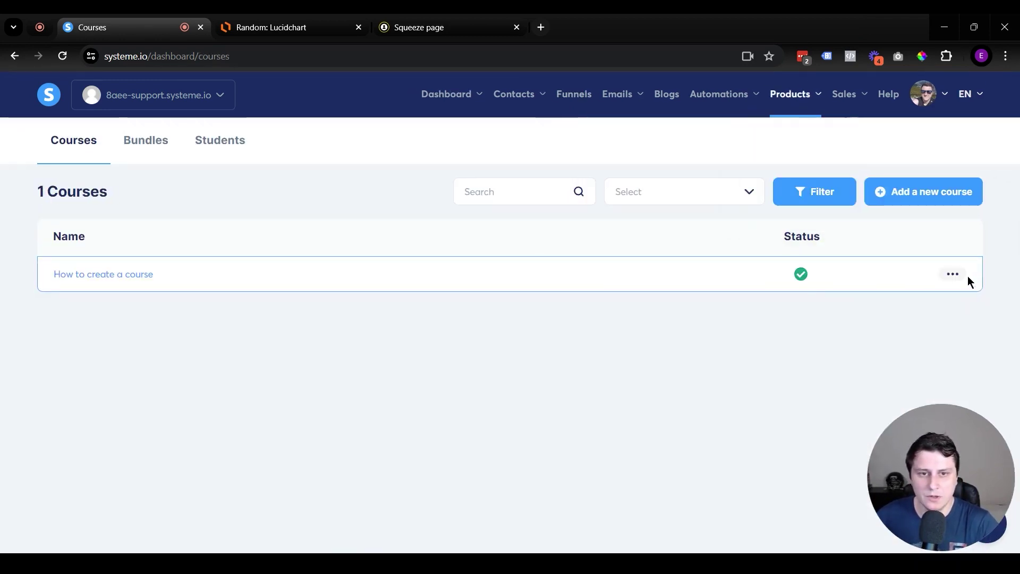
Deactivate the existing 'How to create a course' course.
left_click(930, 200)
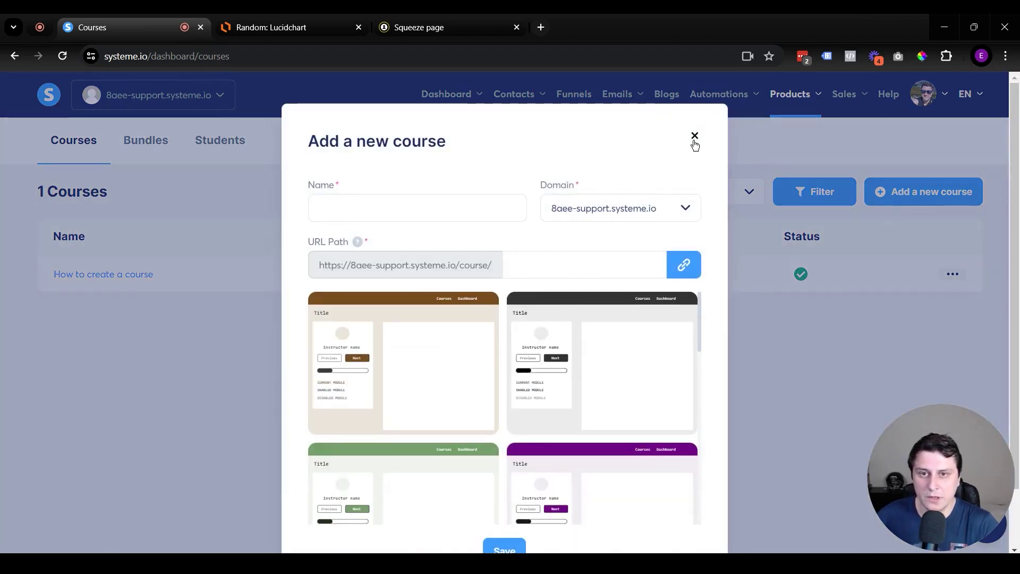
left_click(694, 138)
left_click(951, 274)
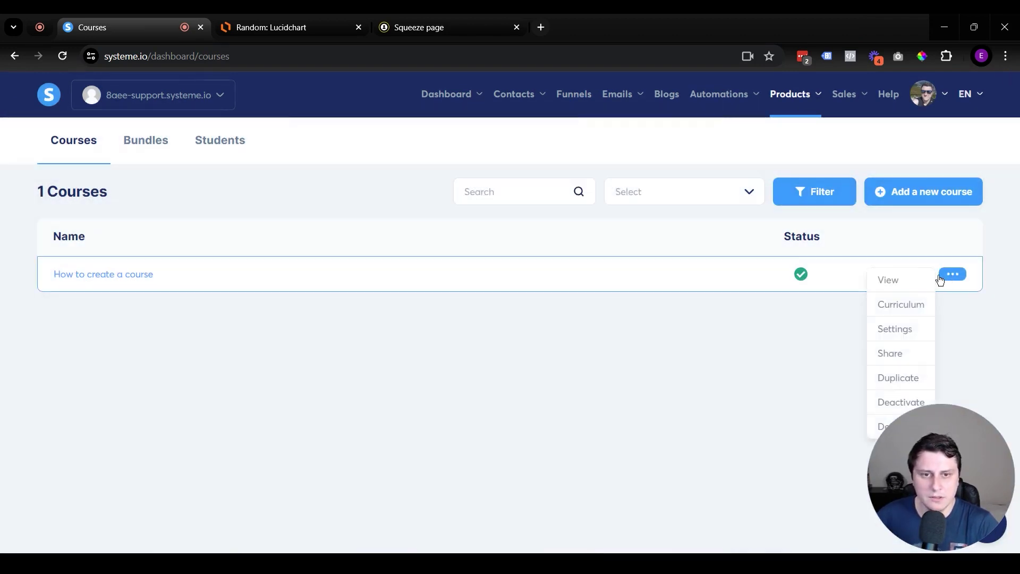
left_click(908, 408)
left_click(400, 360)
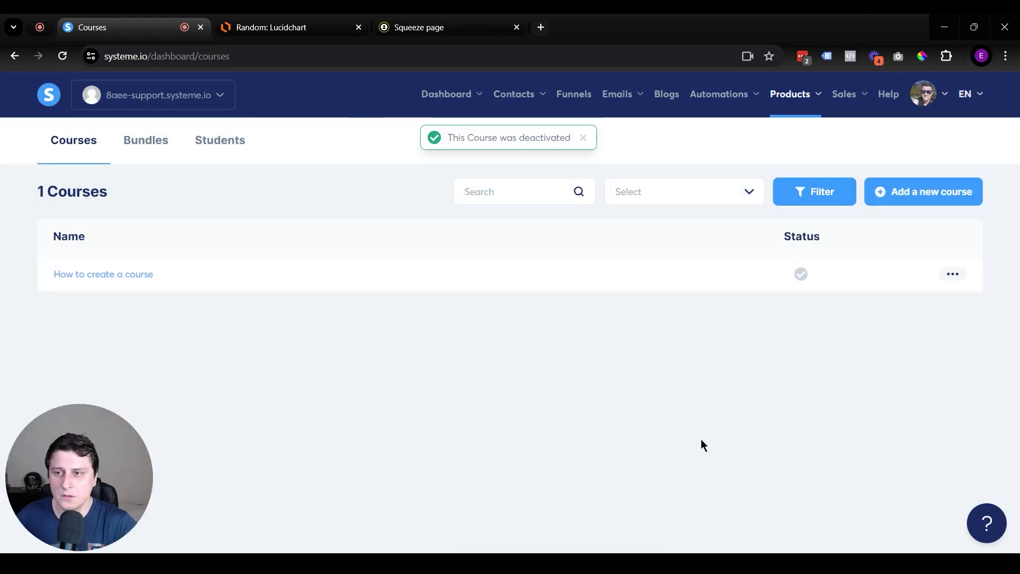
Add a new course named 'Course' with URL path testcourse and the first theme.
left_click(913, 200)
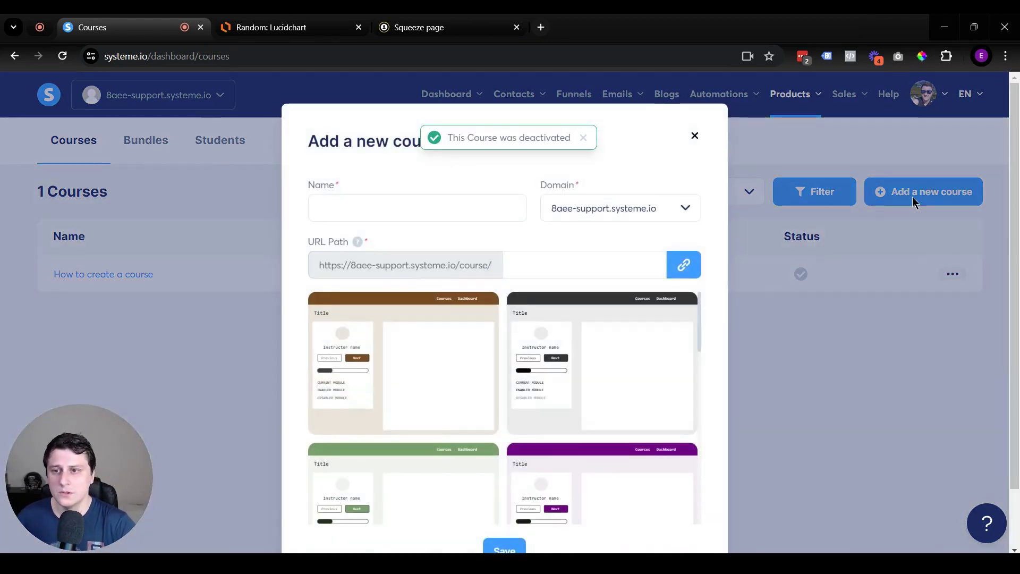
left_click(340, 199)
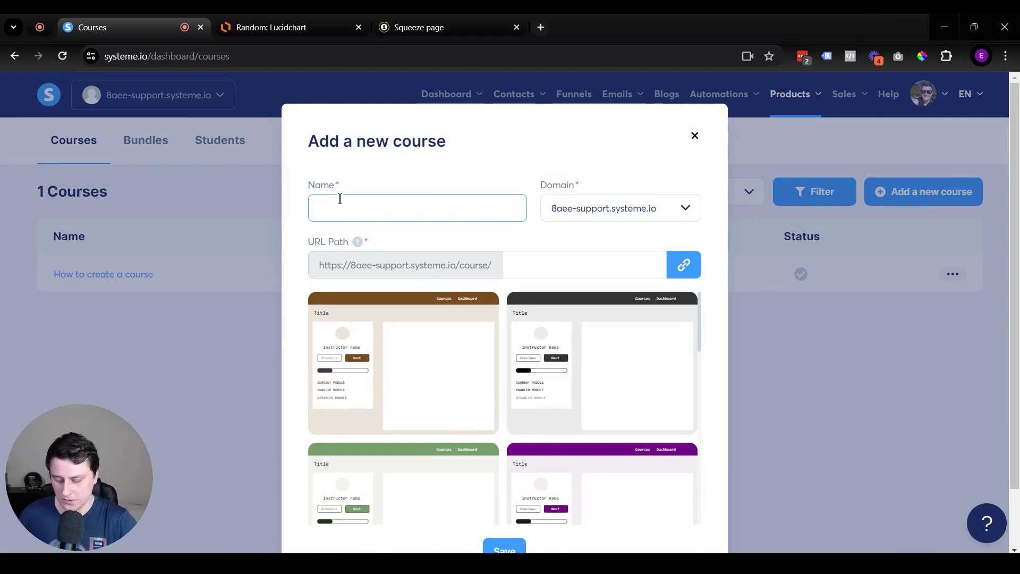
type("Course")
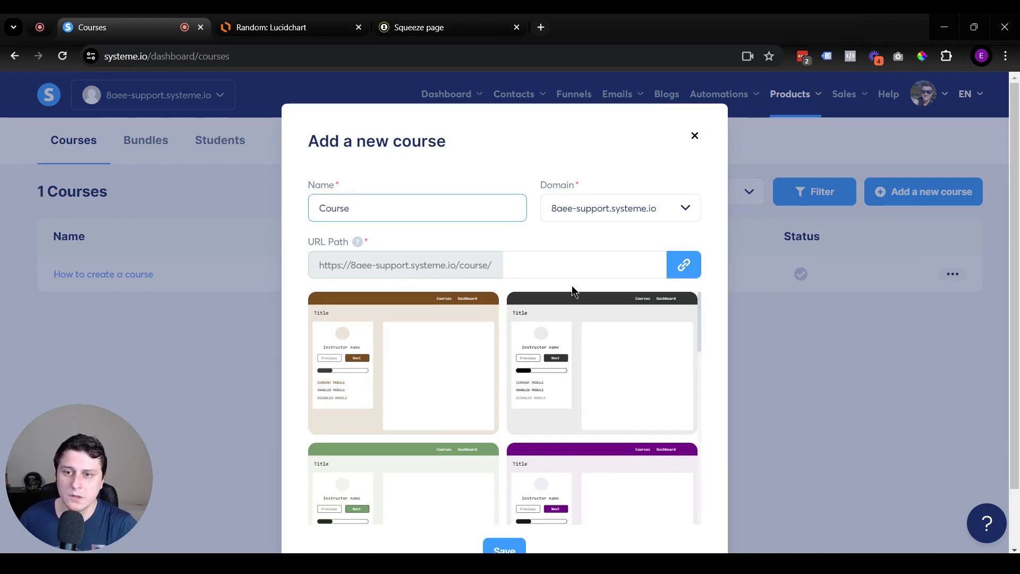
left_click(564, 265)
type("testc")
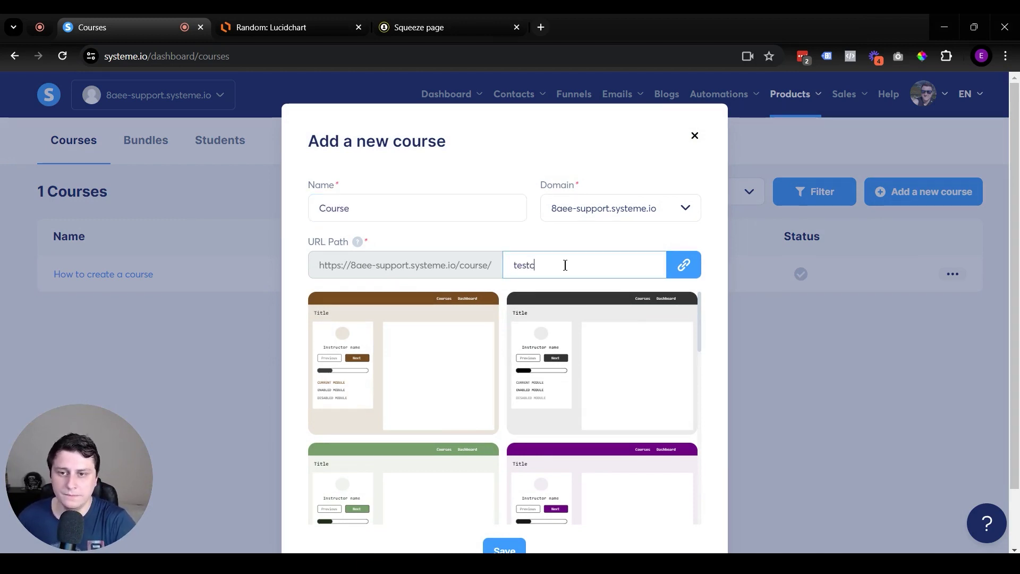
type("outse")
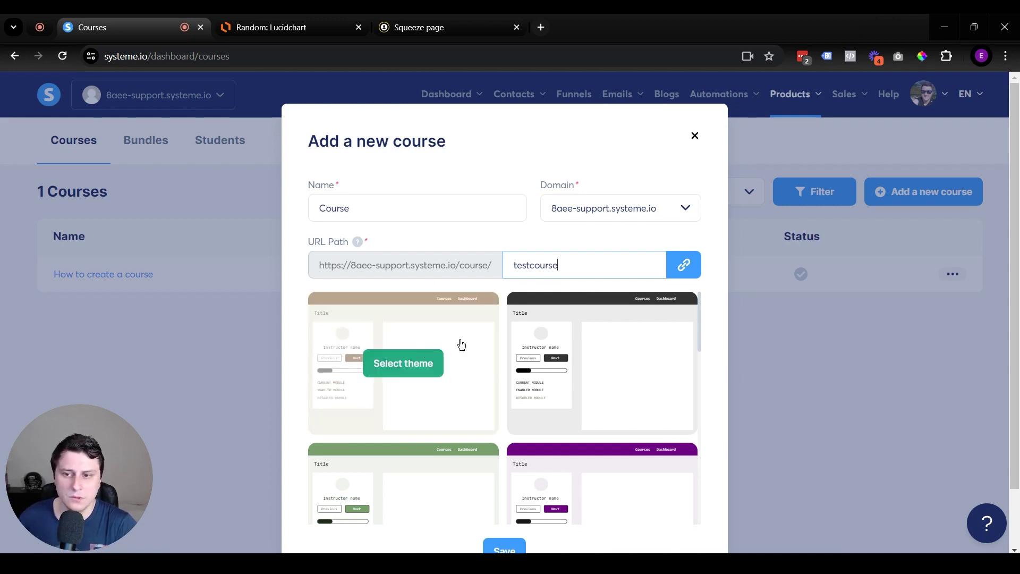
scroll(403, 301, "down", 2)
scroll(378, 339, "up", 2)
left_click(426, 361)
scroll(531, 366, "down", 6)
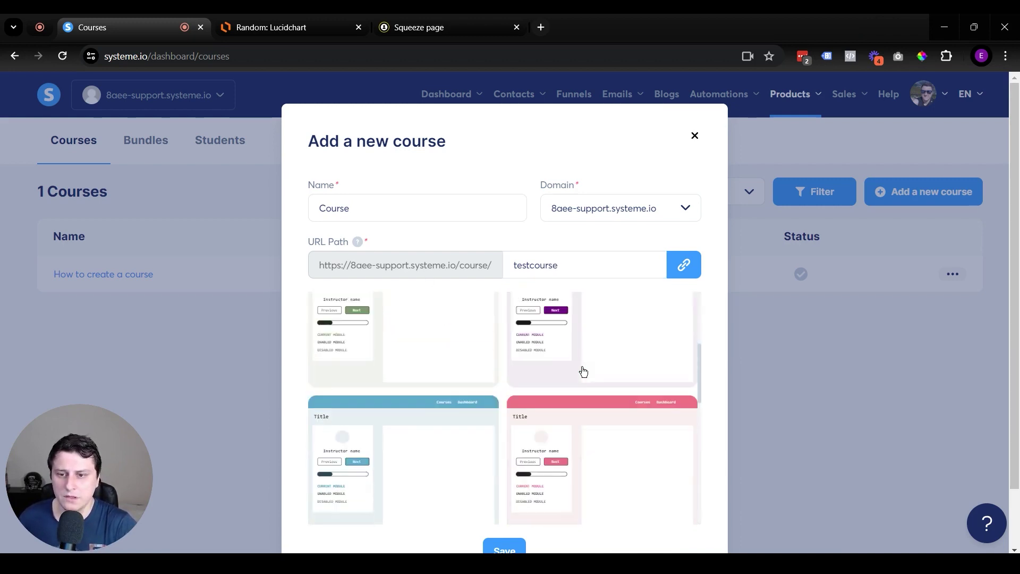
left_click(514, 484)
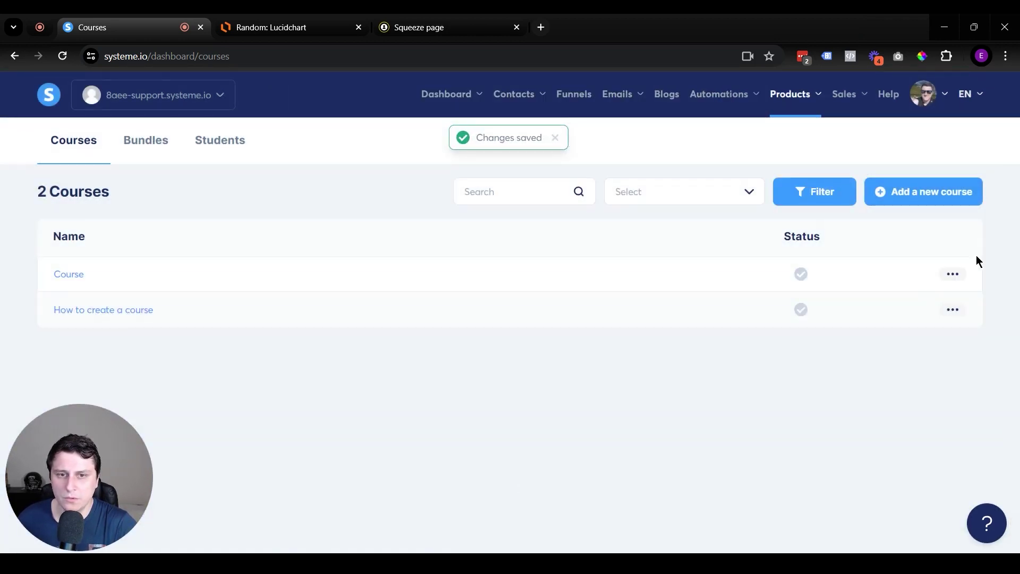
left_click(952, 273)
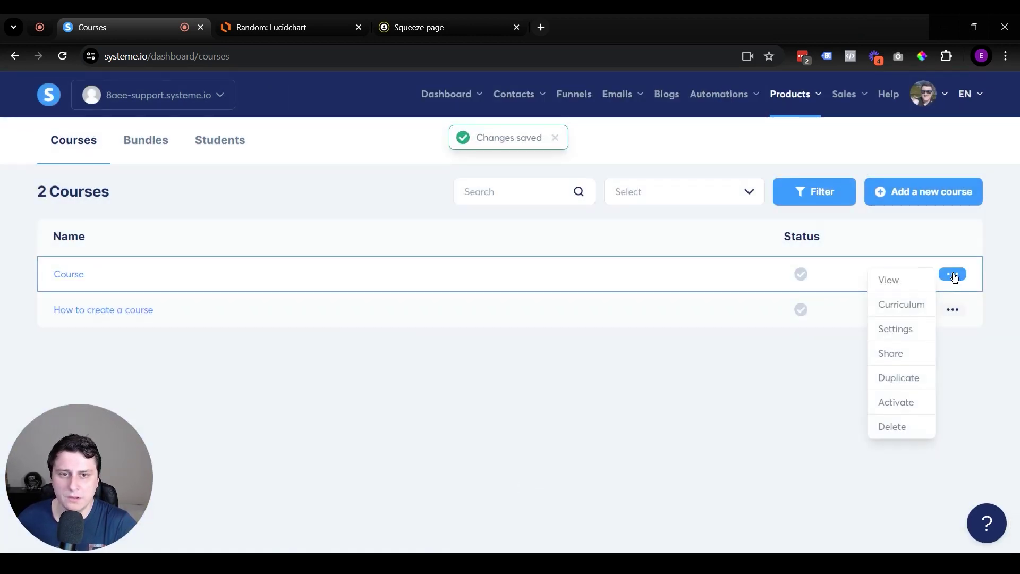
Activate 'Course', then add a module named 'Module 1' to its curriculum.
left_click(890, 403)
left_click(455, 358)
left_click(59, 274)
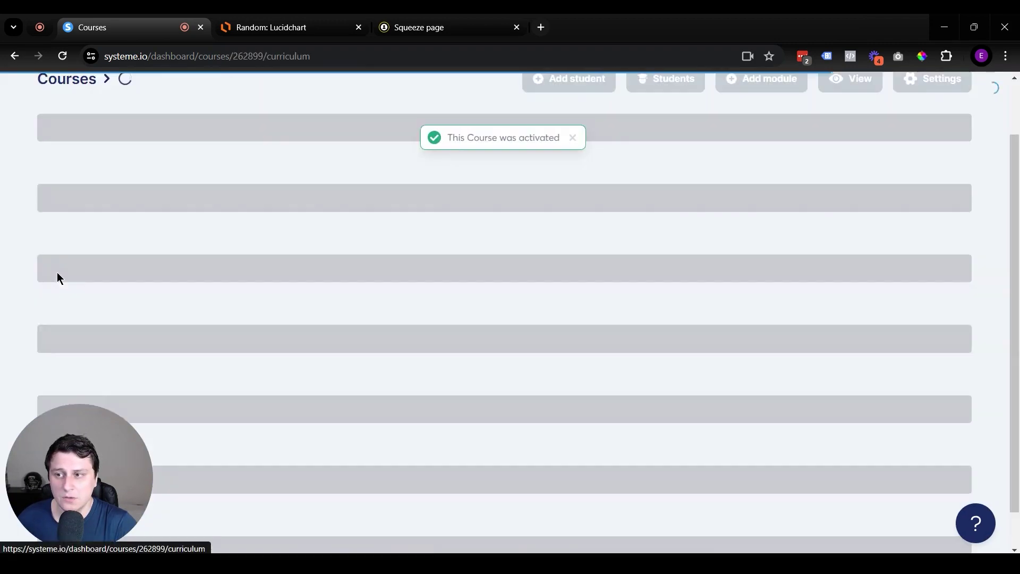
left_click(504, 406)
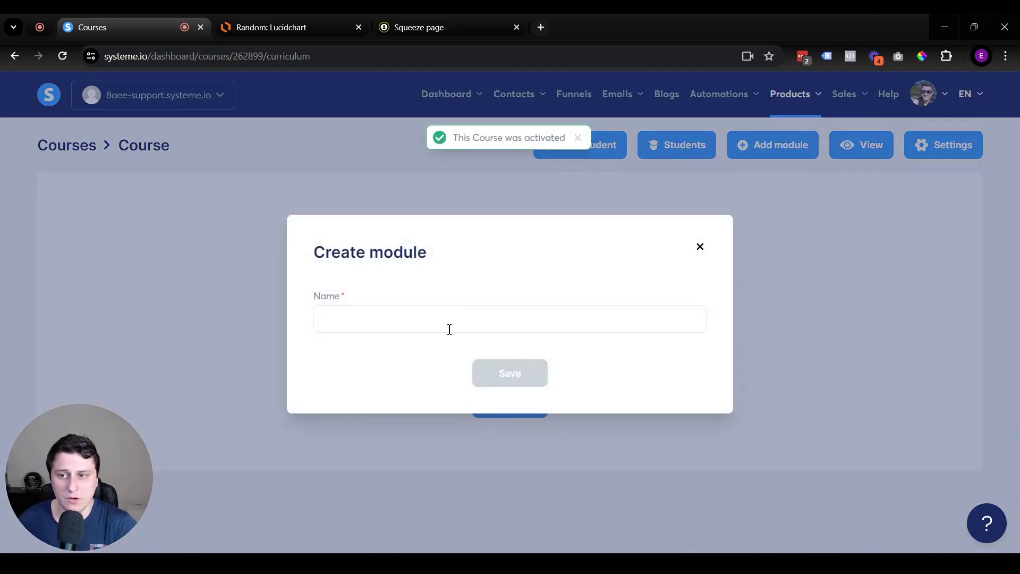
left_click(442, 320)
type("Module 1")
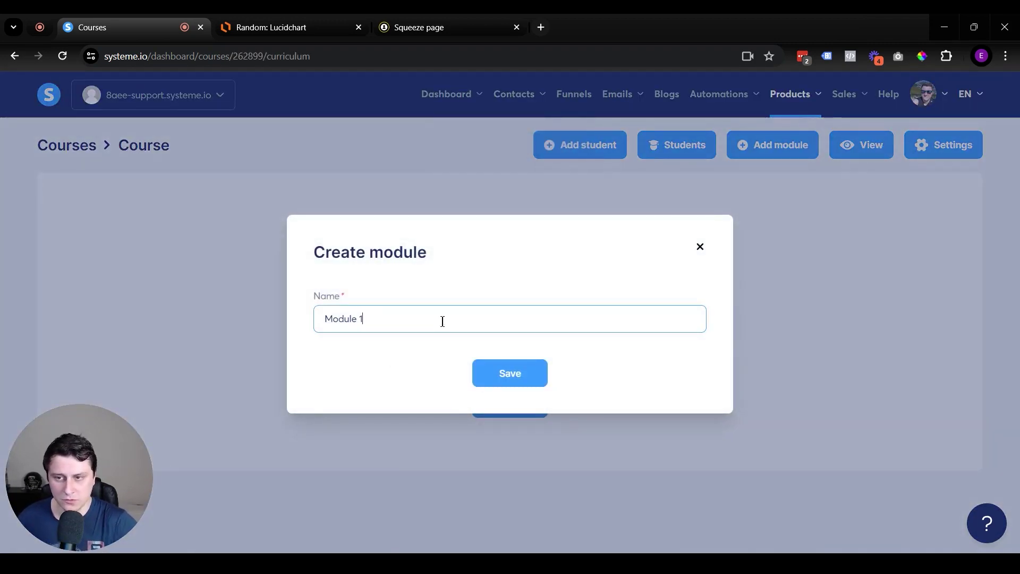
left_click(527, 368)
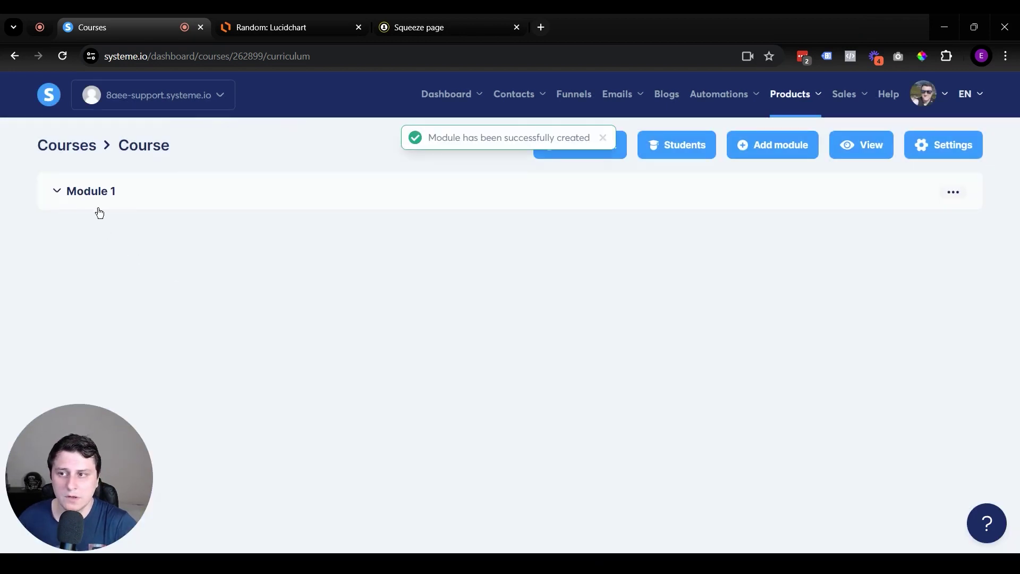
Add a lecture 'Lesson 1' using the video template to Module 1.
left_click(89, 191)
left_click(97, 191)
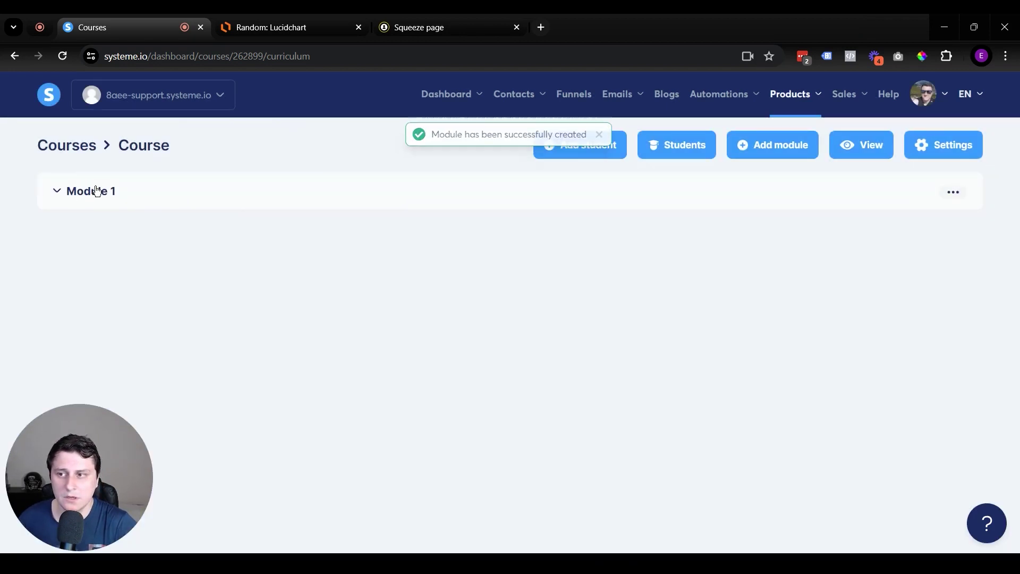
left_click(97, 191)
left_click(511, 244)
left_click(359, 215)
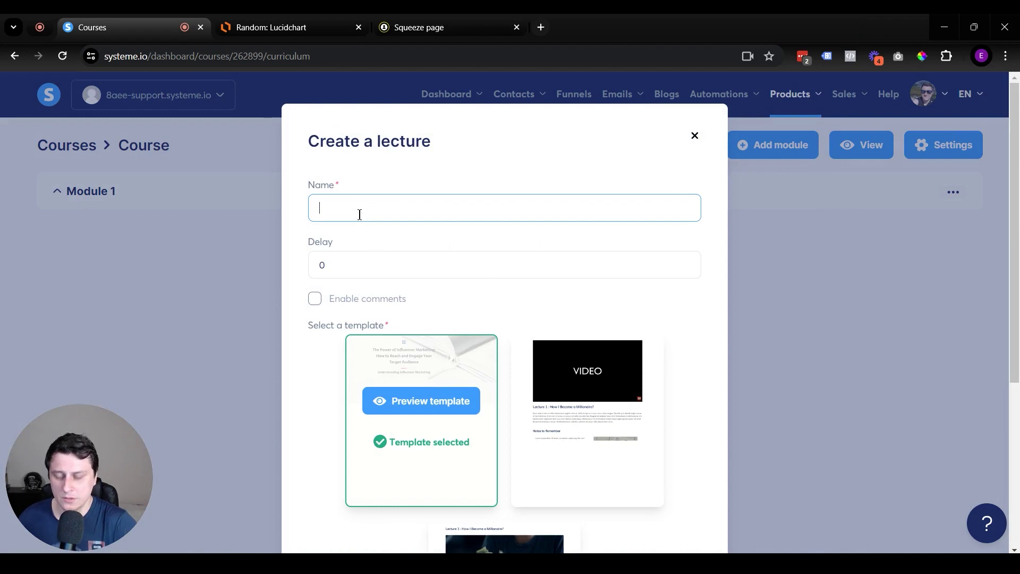
type("Lesson 1")
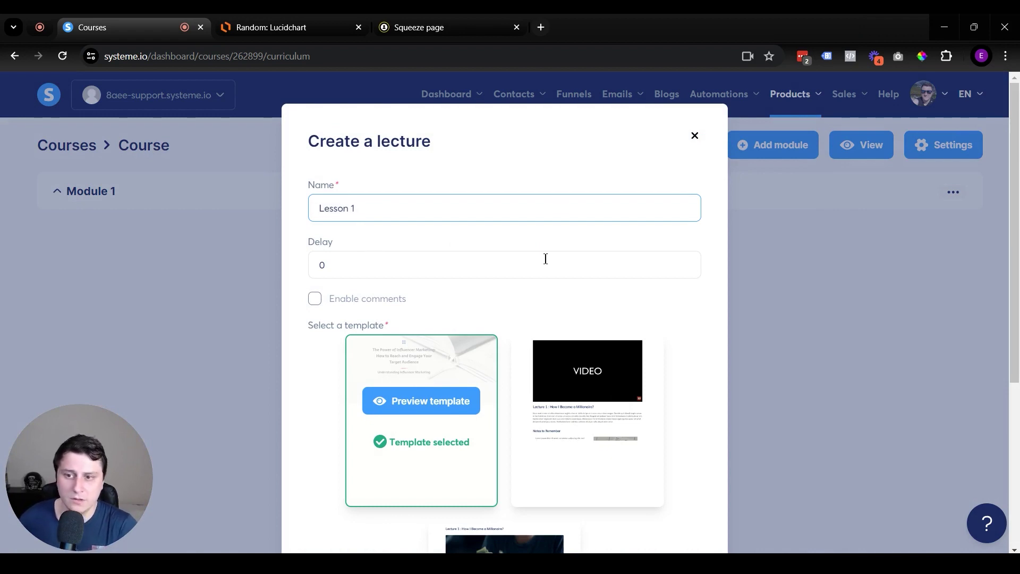
scroll(545, 259, "down", 3)
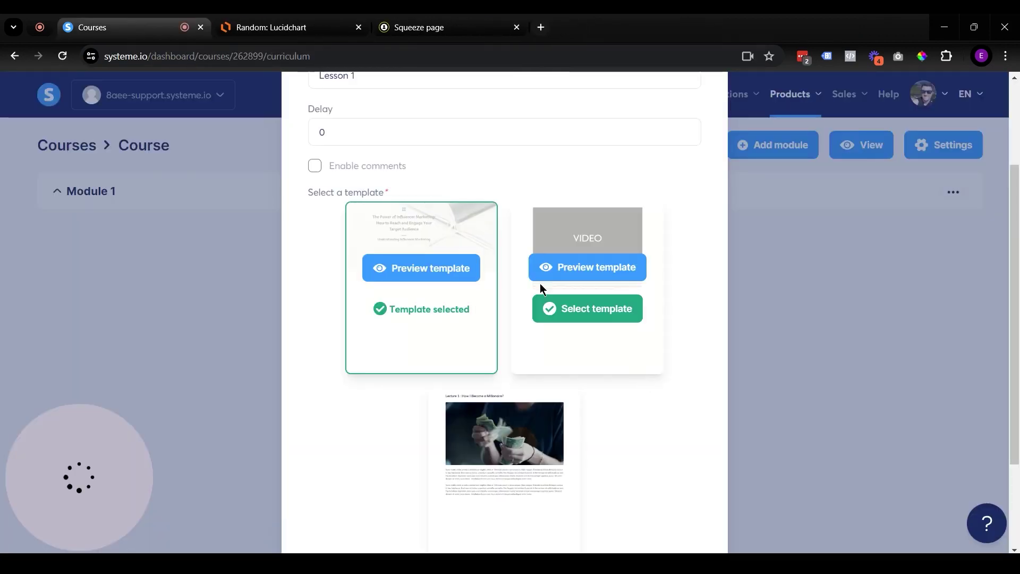
left_click(579, 317)
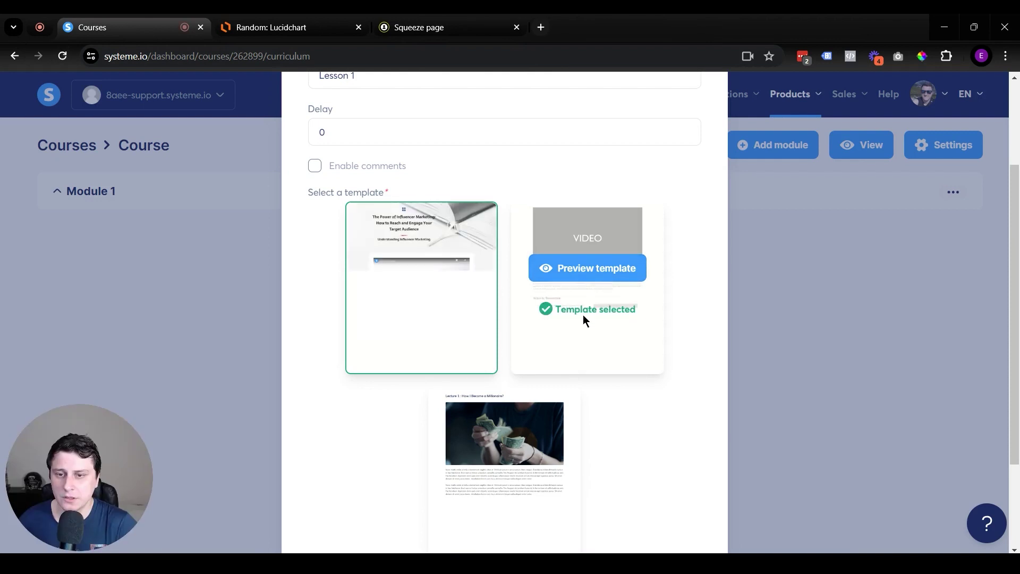
scroll(595, 372, "down", 3)
left_click(484, 493)
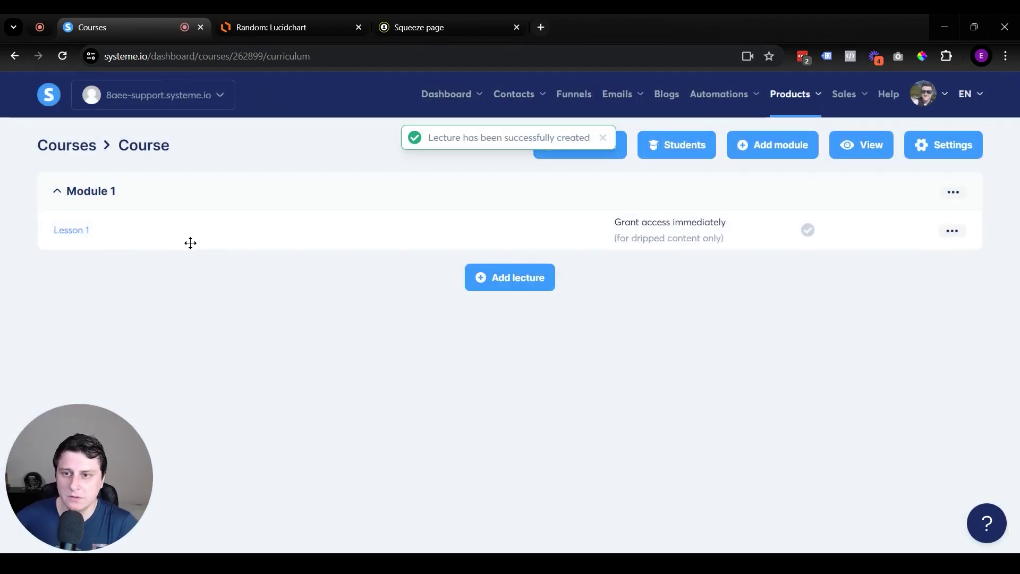
Scroll through Lesson 1's page in the editor, then return to the curriculum.
left_click(80, 234)
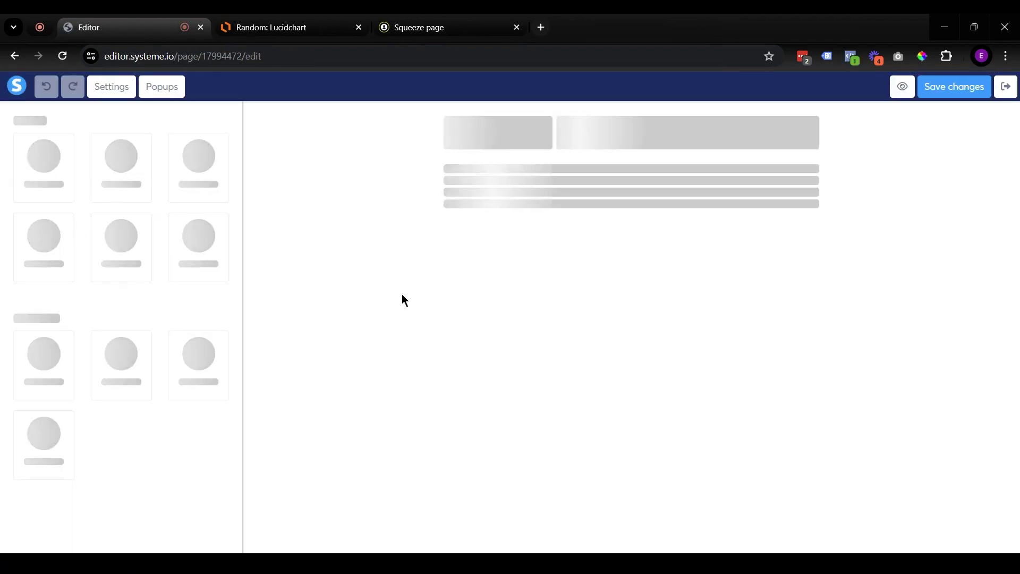
scroll(587, 326, "down", 3)
scroll(587, 327, "down", 15)
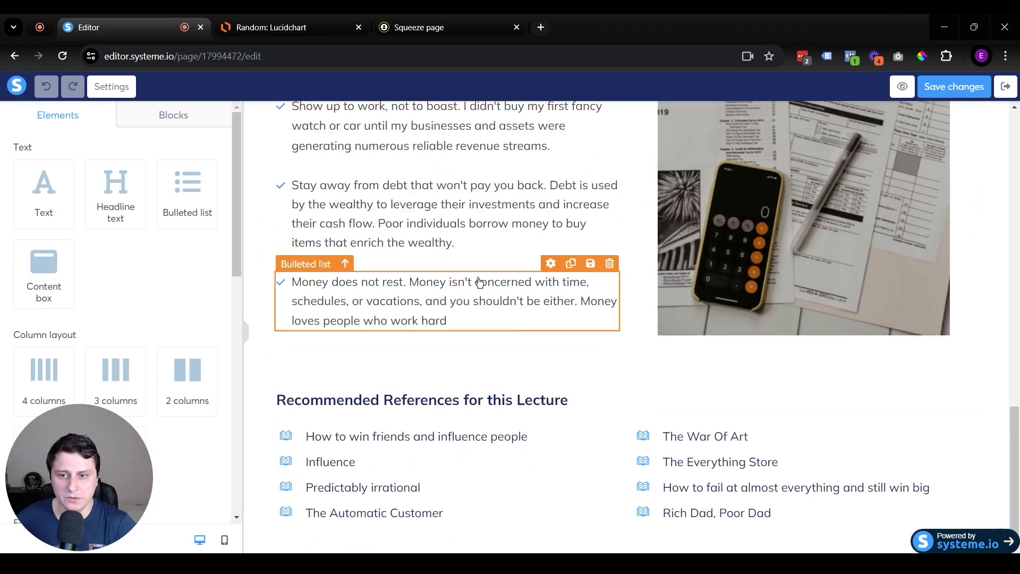
scroll(632, 330, "up", 6)
scroll(632, 331, "up", 6)
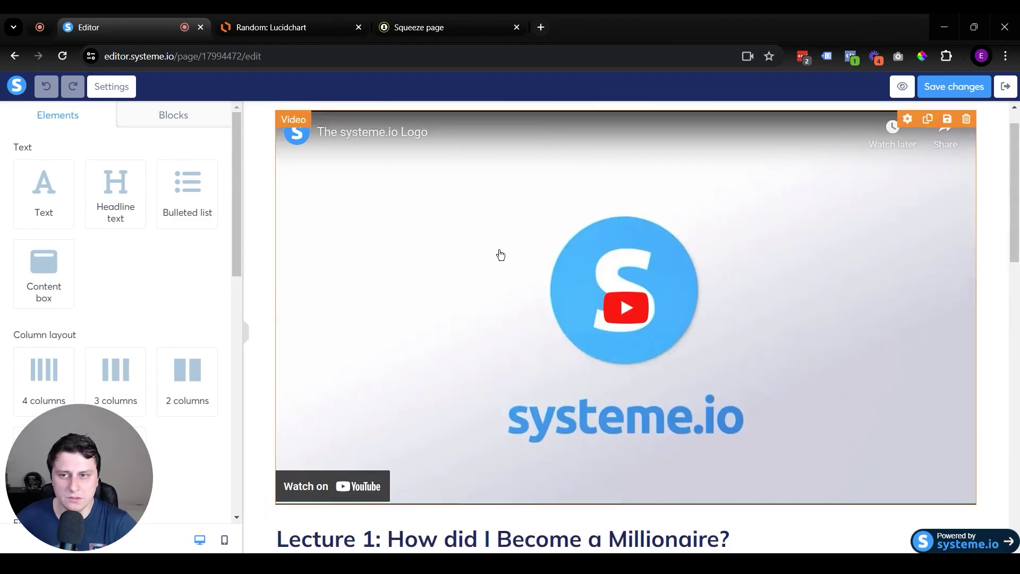
scroll(615, 424, "down", 2)
scroll(537, 383, "down", 4)
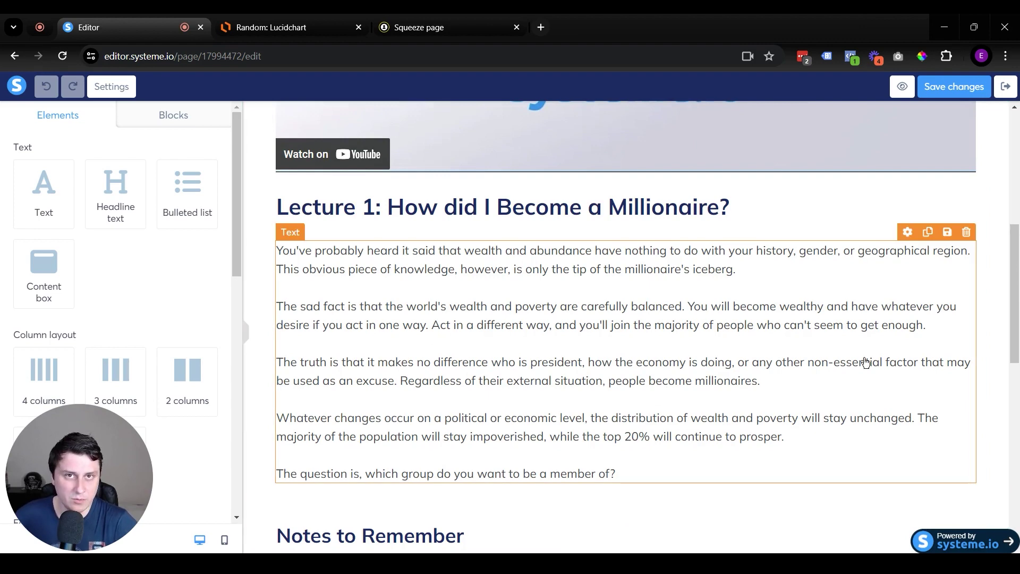
scroll(805, 310, "up", 6)
left_click(1006, 86)
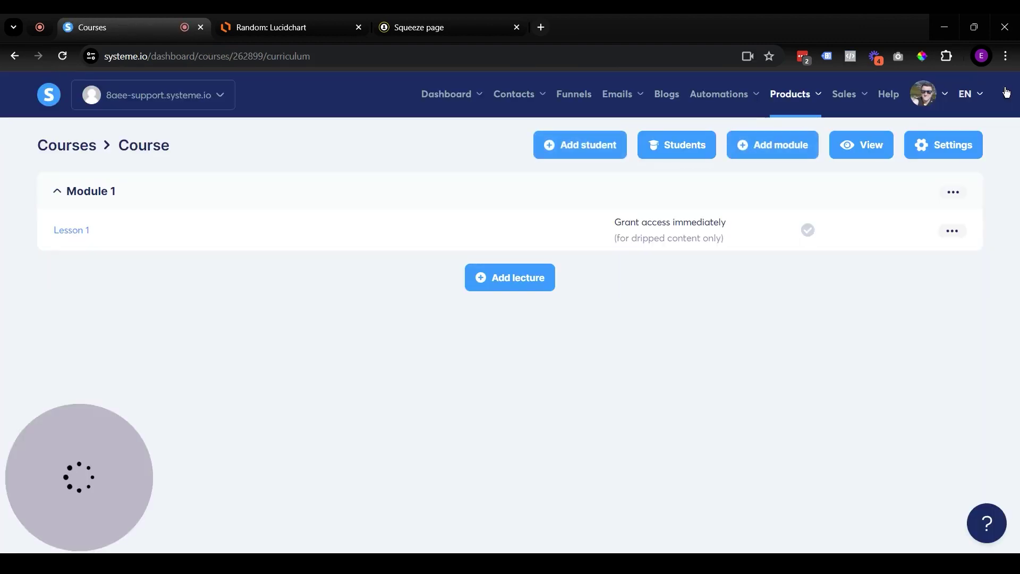
Add a new course module named 'Module 2'.
left_click(782, 154)
type("Module 2")
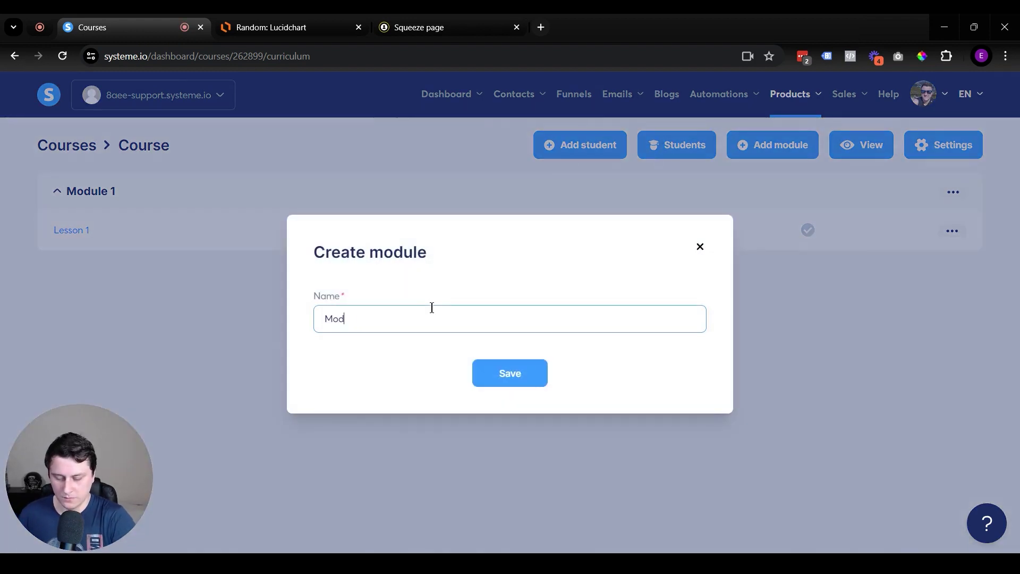
left_click(510, 378)
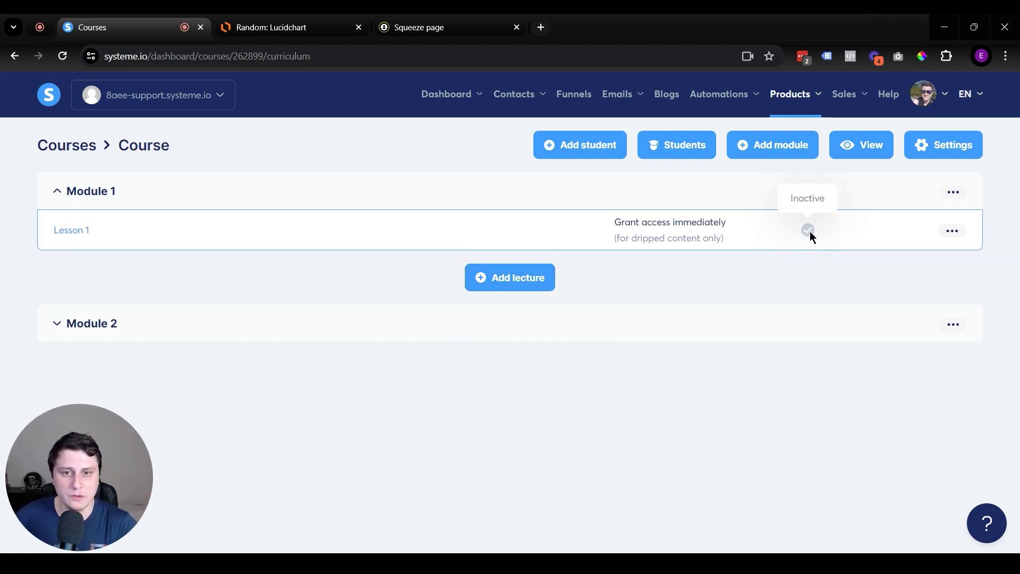
Activate Lesson 1 in Module 1 so students get it immediately.
left_click(952, 231)
left_click(832, 240)
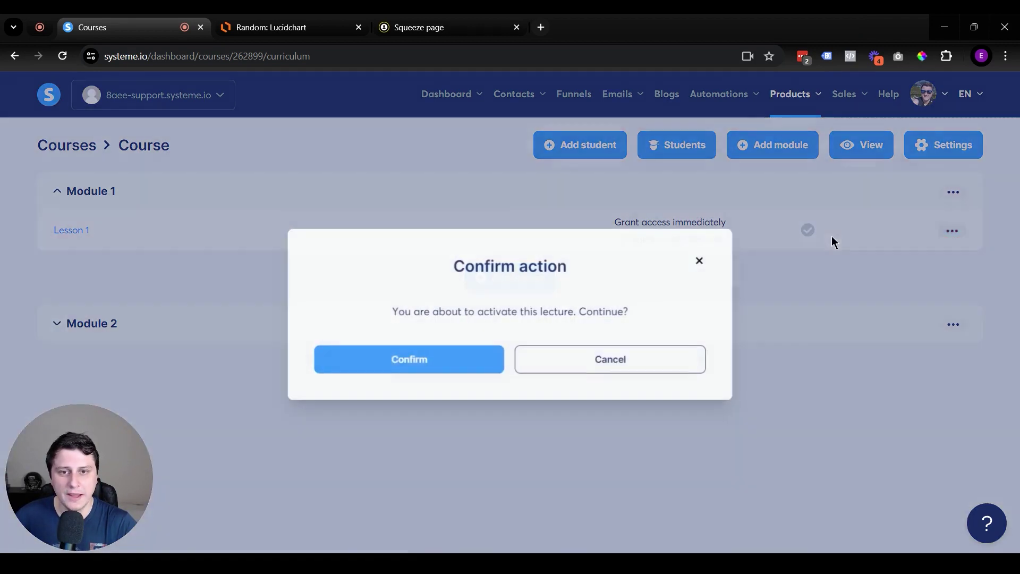
left_click(449, 351)
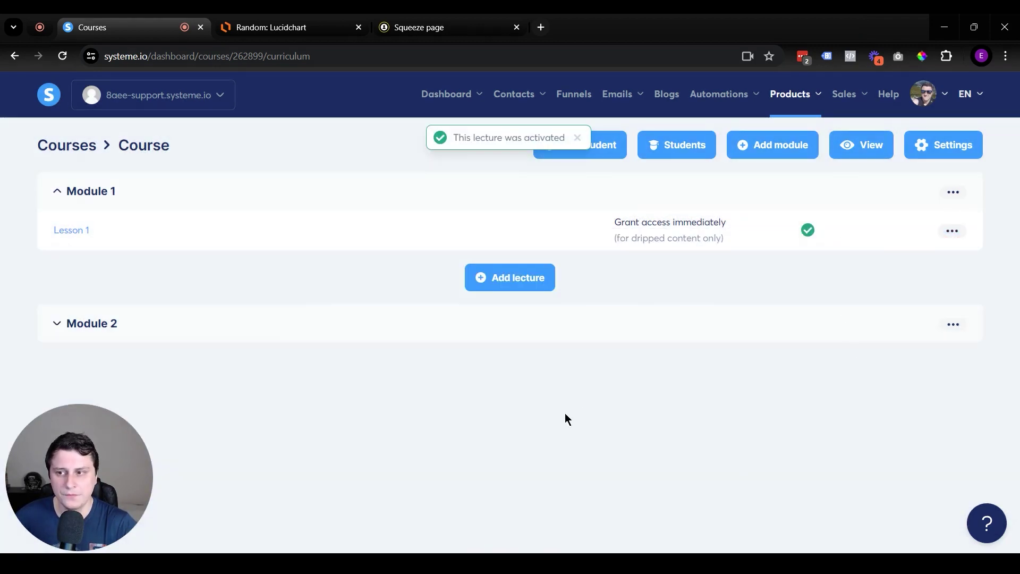
left_click(585, 95)
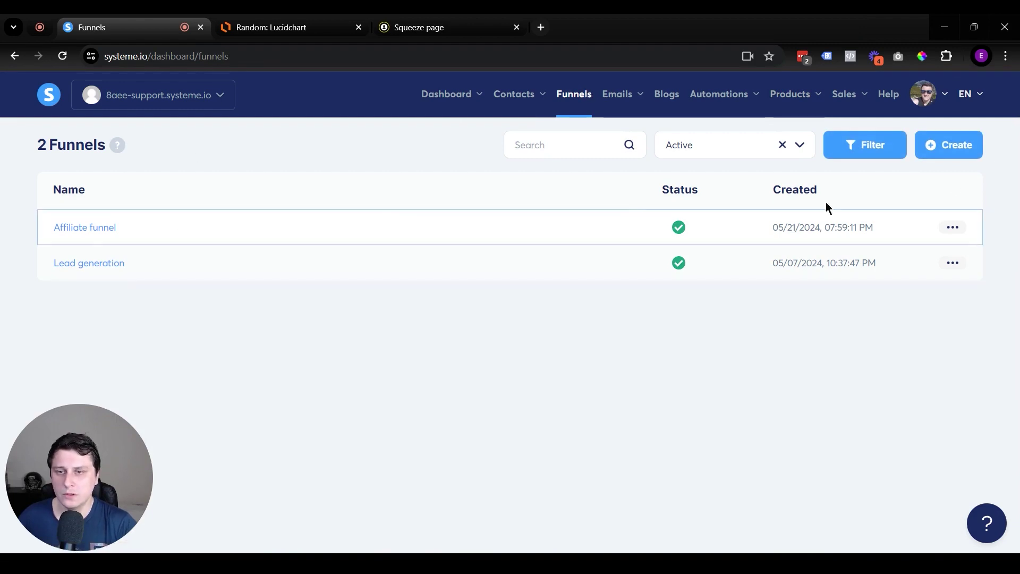
Create a Sell funnel named 'Sales page' on the existing domain, priced in U.S. Dollar.
left_click(955, 151)
left_click(357, 206)
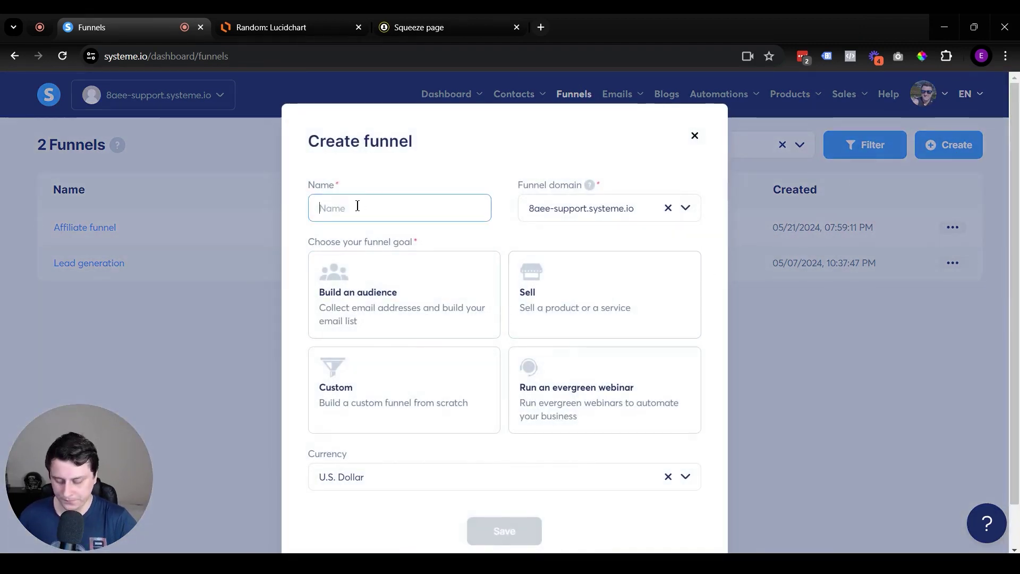
type("Sales page")
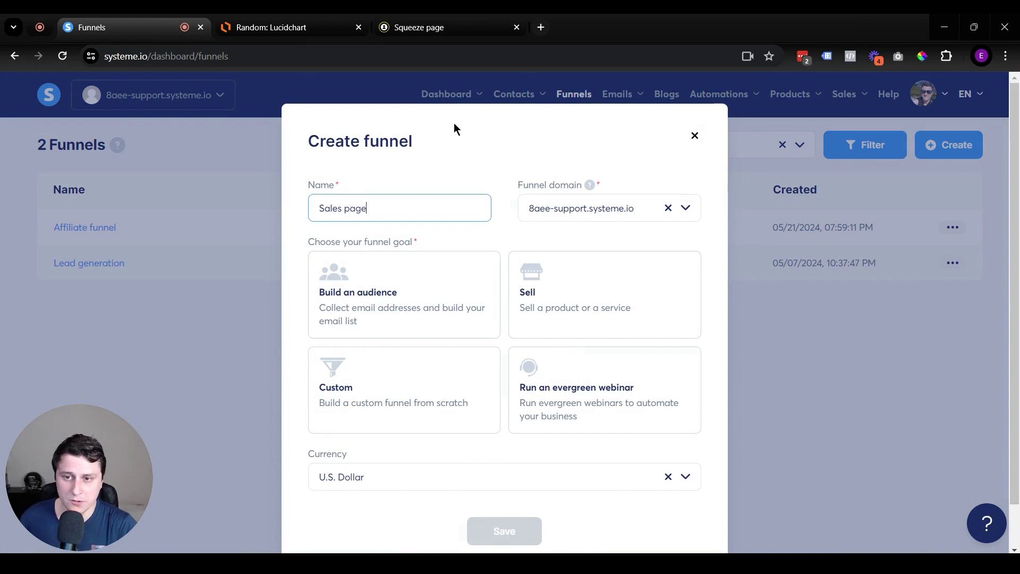
left_click(581, 298)
left_click(583, 206)
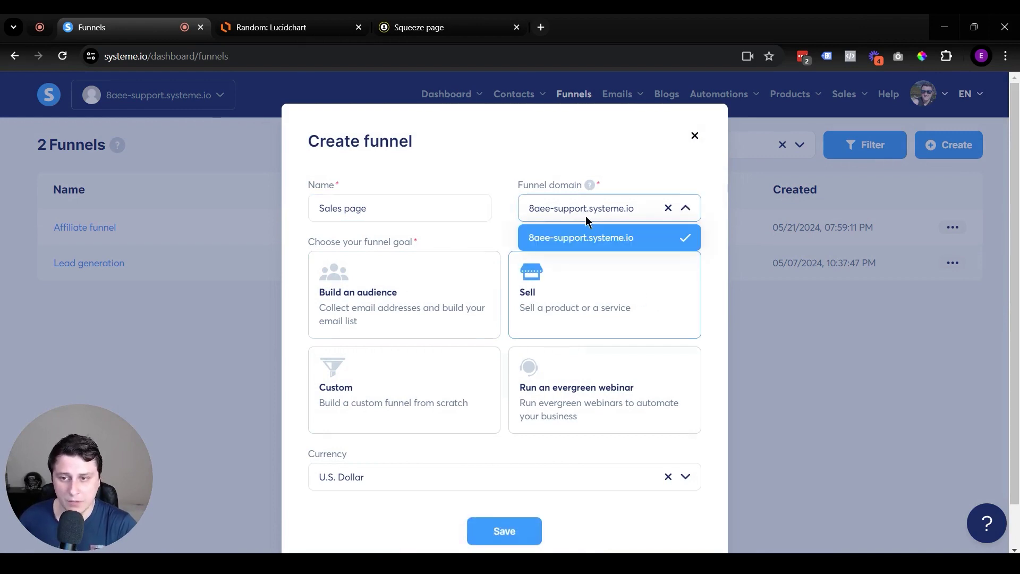
left_click(584, 238)
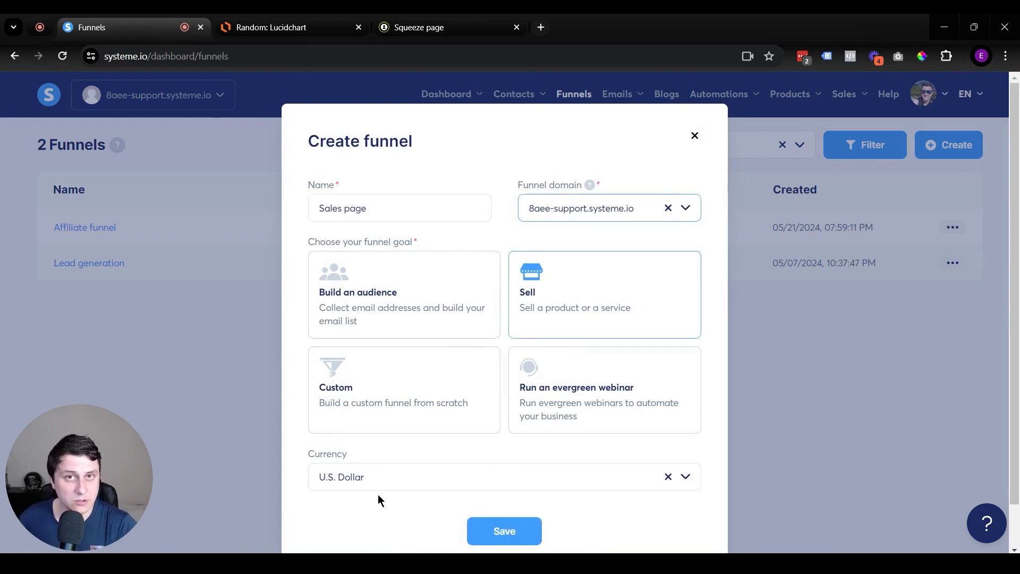
left_click(378, 476)
left_click(377, 476)
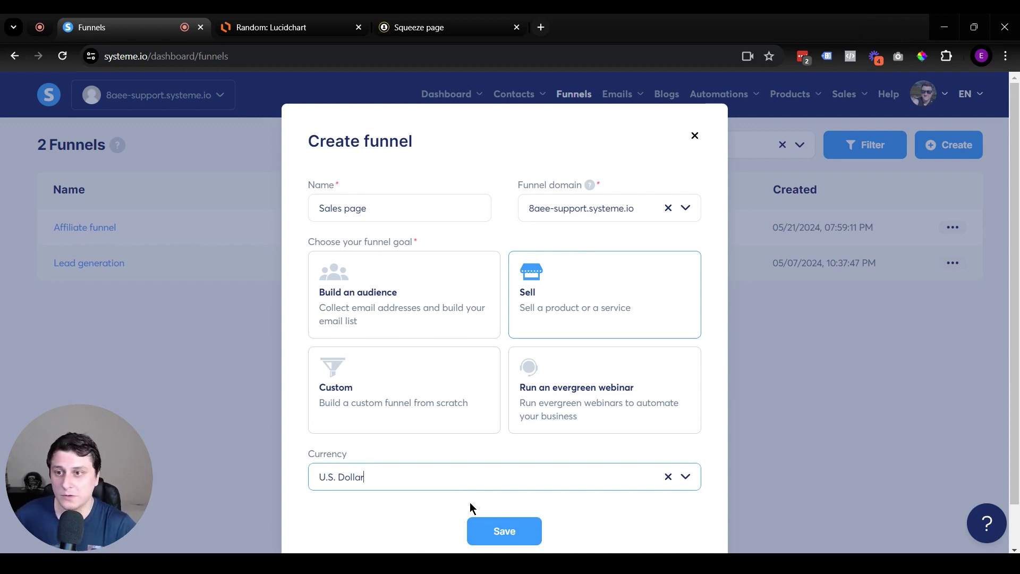
left_click(532, 539)
In the Sales page funnel, choose the 'Book your package' order form template.
left_click(75, 229)
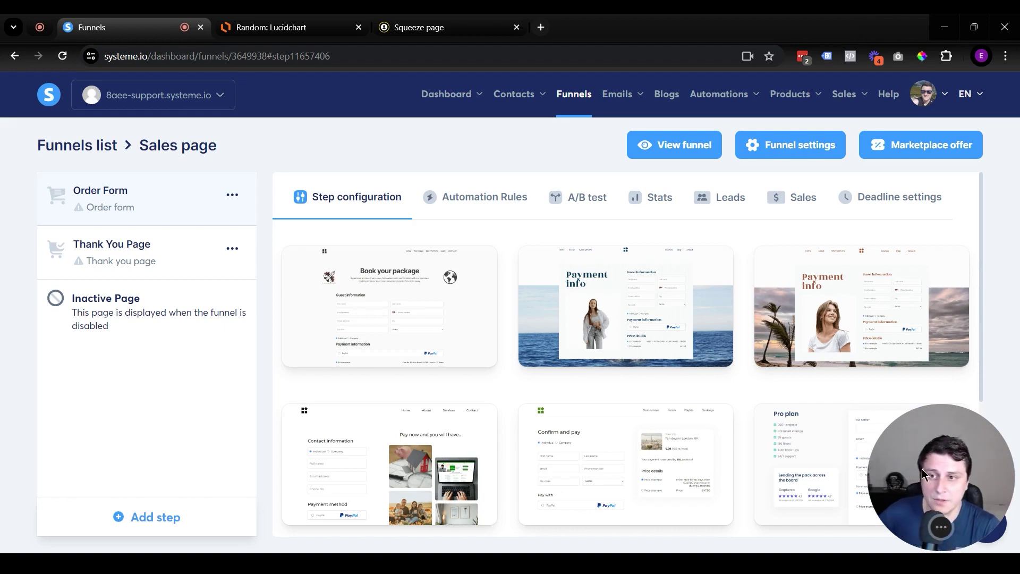
scroll(700, 304, "down", 4)
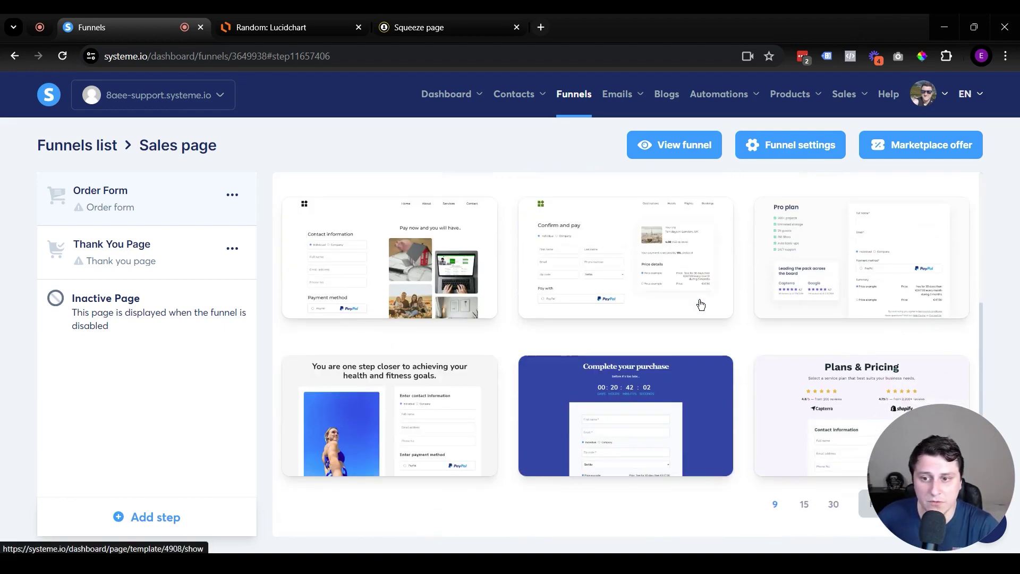
scroll(701, 304, "up", 4)
left_click(330, 308)
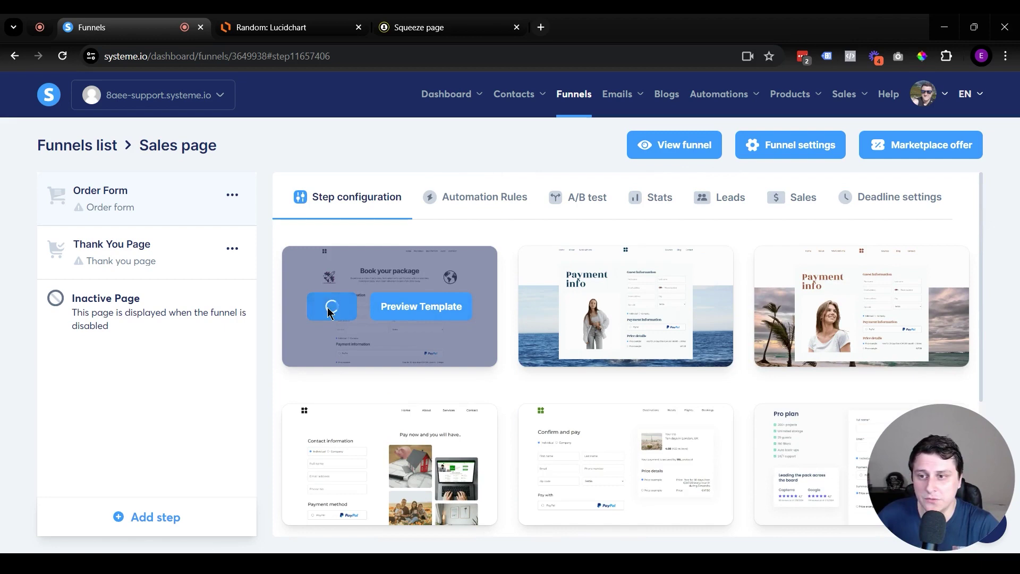
Open the Order Form page in the editor and review its guest and payment sections.
left_click(881, 237)
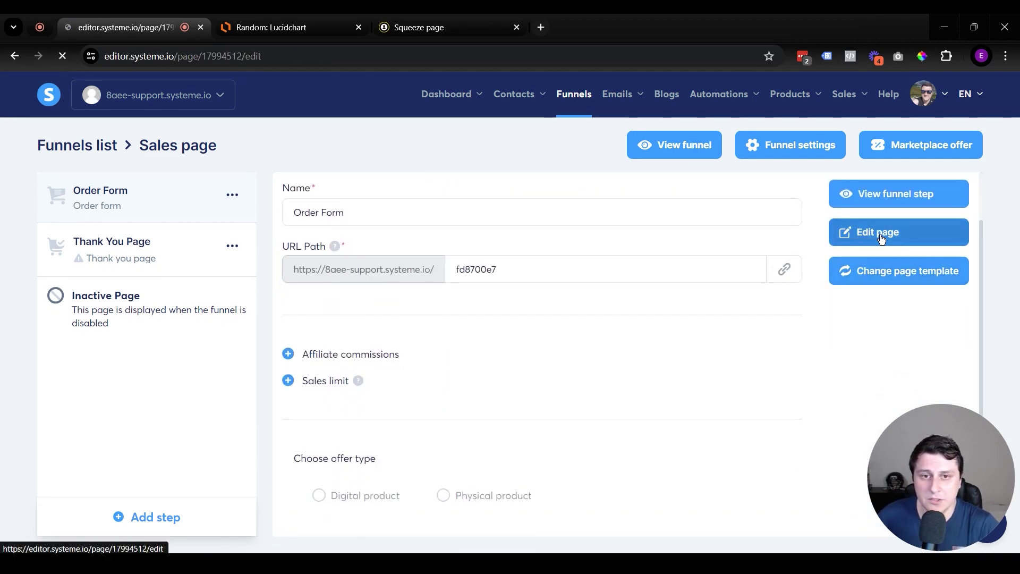
scroll(752, 249, "down", 4)
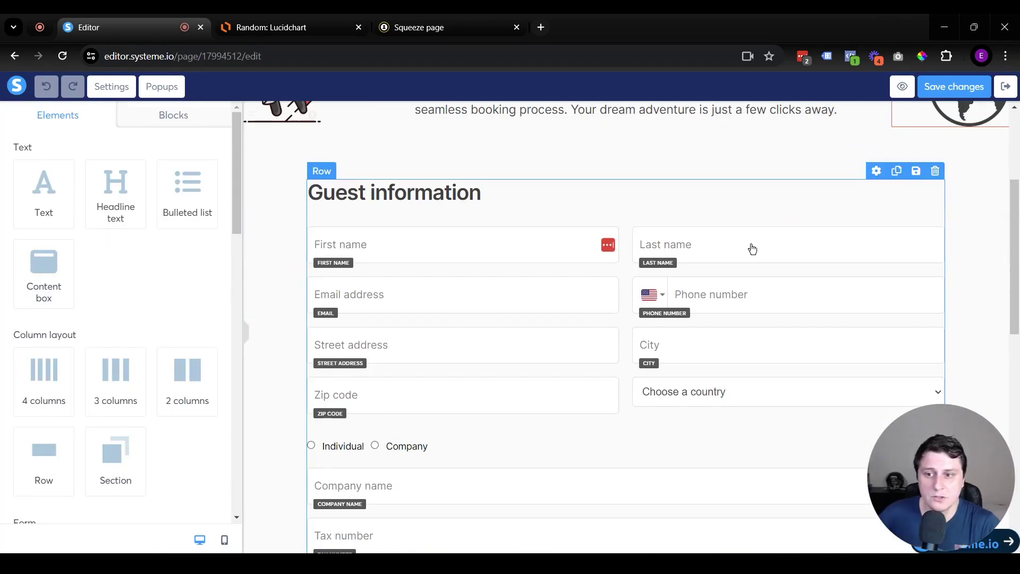
scroll(752, 249, "up", 4)
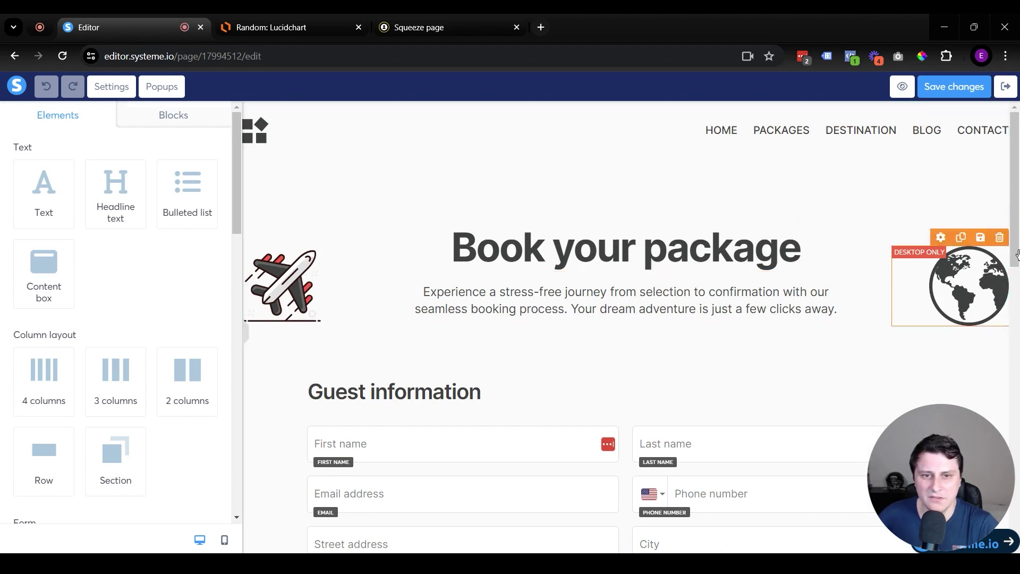
scroll(771, 269, "down", 8)
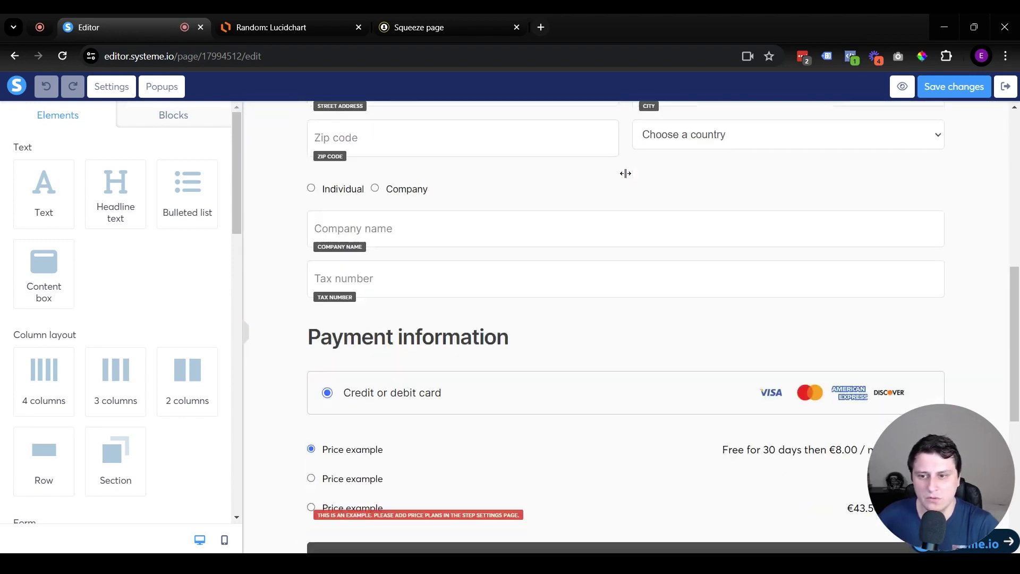
scroll(635, 266, "down", 3)
scroll(638, 457, "up", 4)
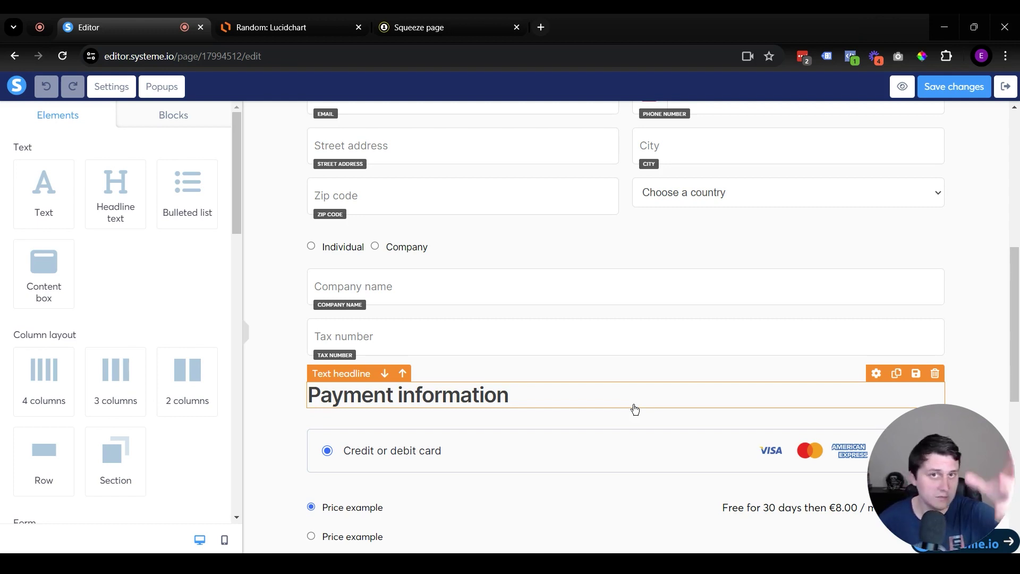
scroll(635, 409, "up", 6)
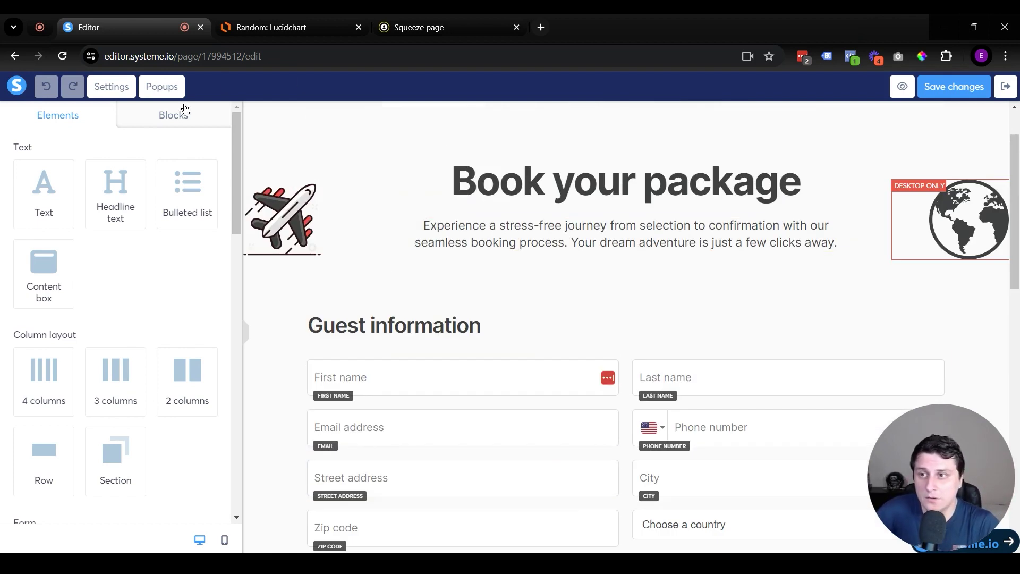
Place the 'Short testimonials with round images' block above Guest information on the order form.
left_click(183, 115)
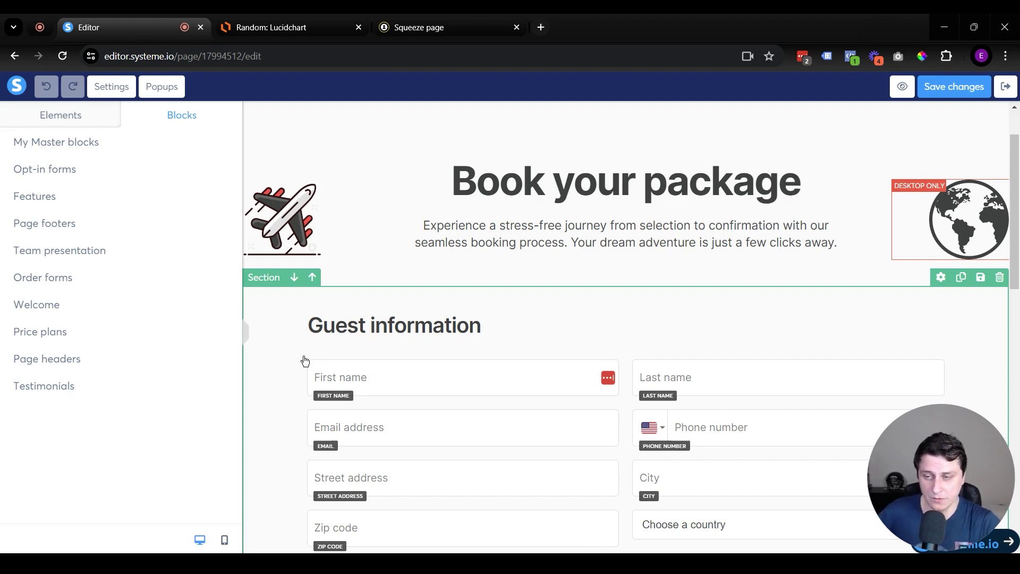
scroll(510, 408, "down", 3)
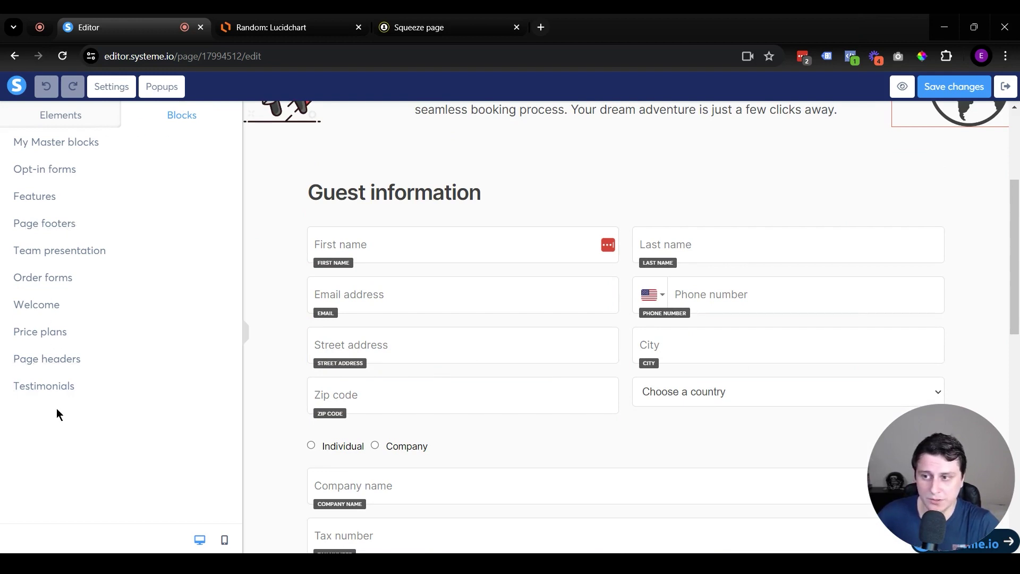
left_click(63, 390)
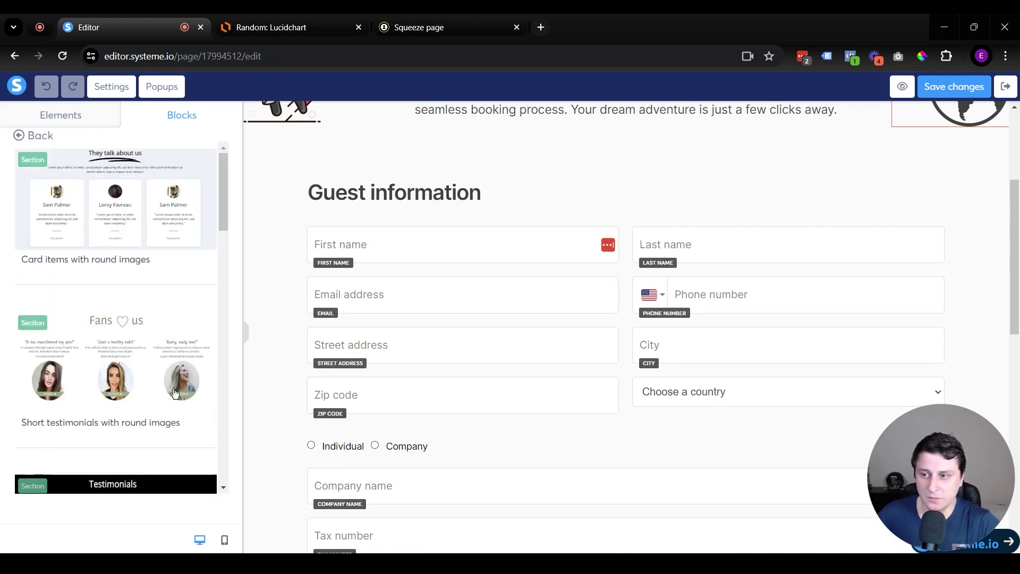
scroll(175, 392, "down", 2)
left_click_drag(61, 255, 478, 166)
Save the order form page and return to the Order Form step.
scroll(546, 246, "down", 3)
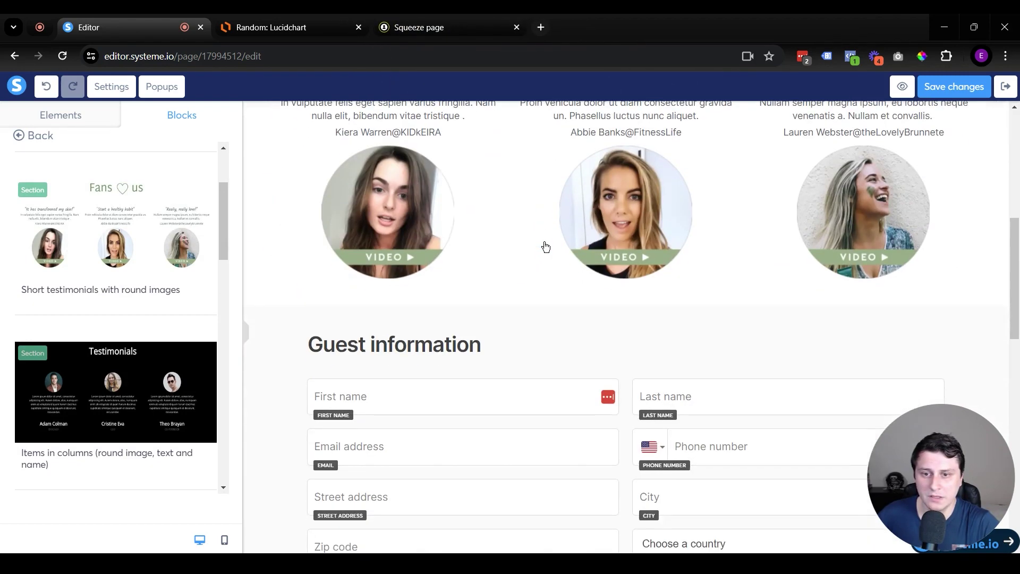
scroll(546, 246, "up", 4)
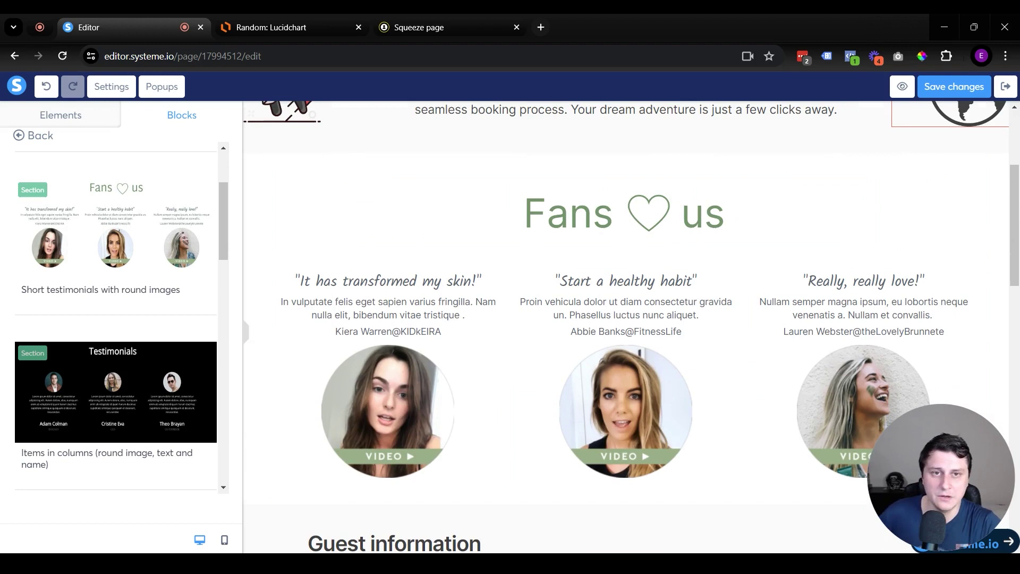
scroll(626, 358, "down", 12)
scroll(626, 358, "up", 5)
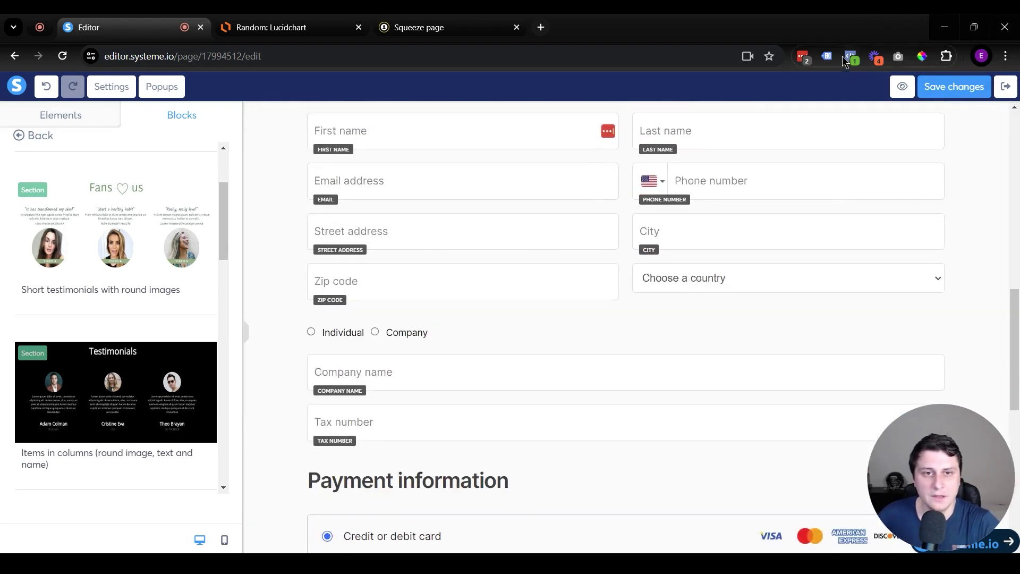
left_click(922, 97)
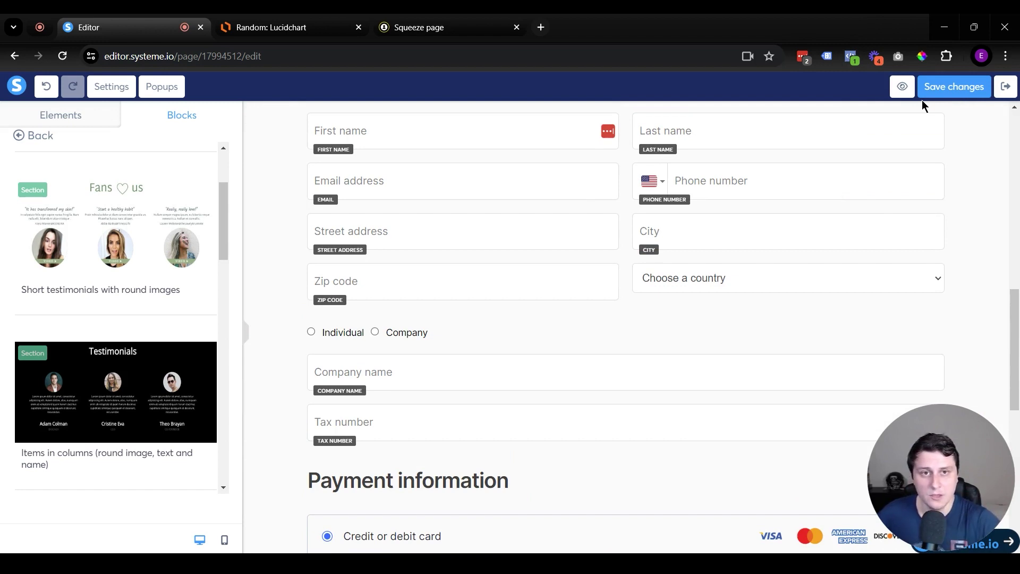
left_click(999, 88)
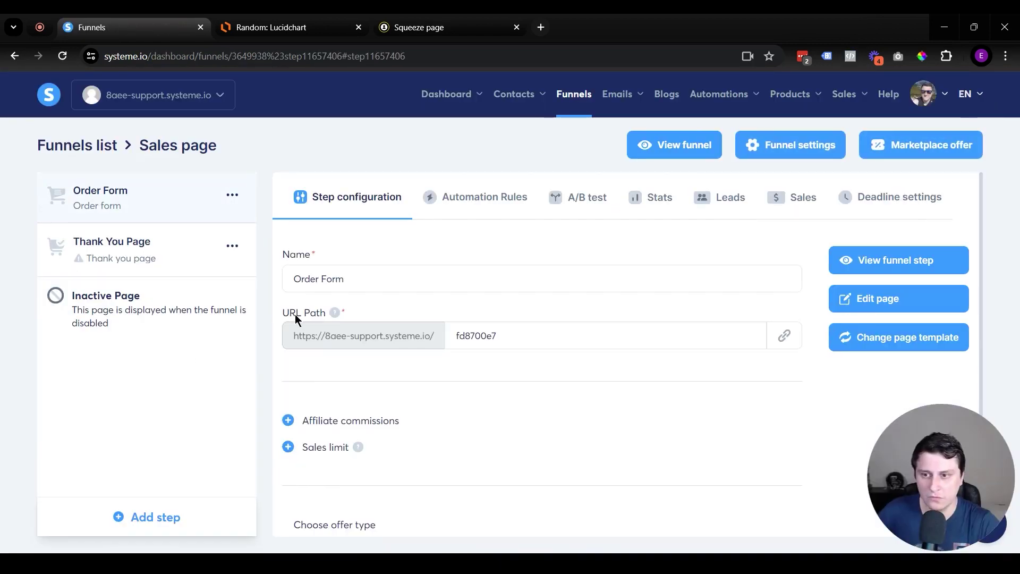
scroll(483, 270, "down", 3)
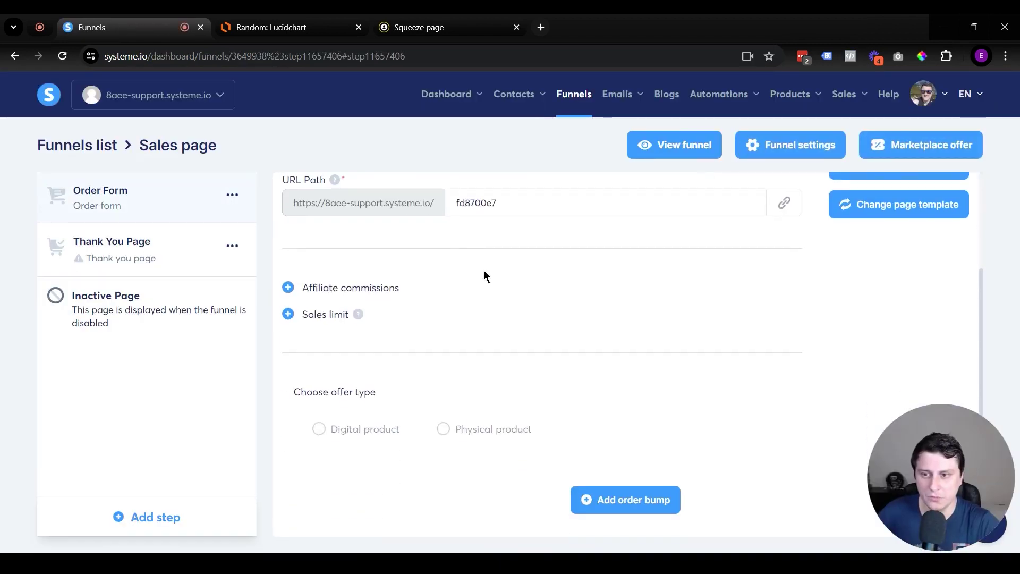
left_click(318, 427)
scroll(526, 441, "down", 3)
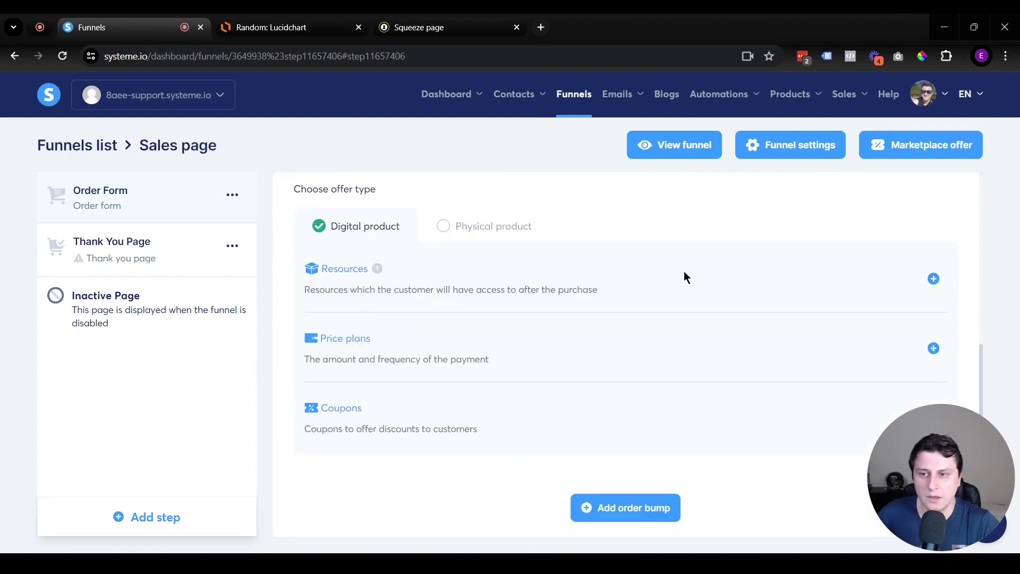
scroll(574, 278, "down", 1)
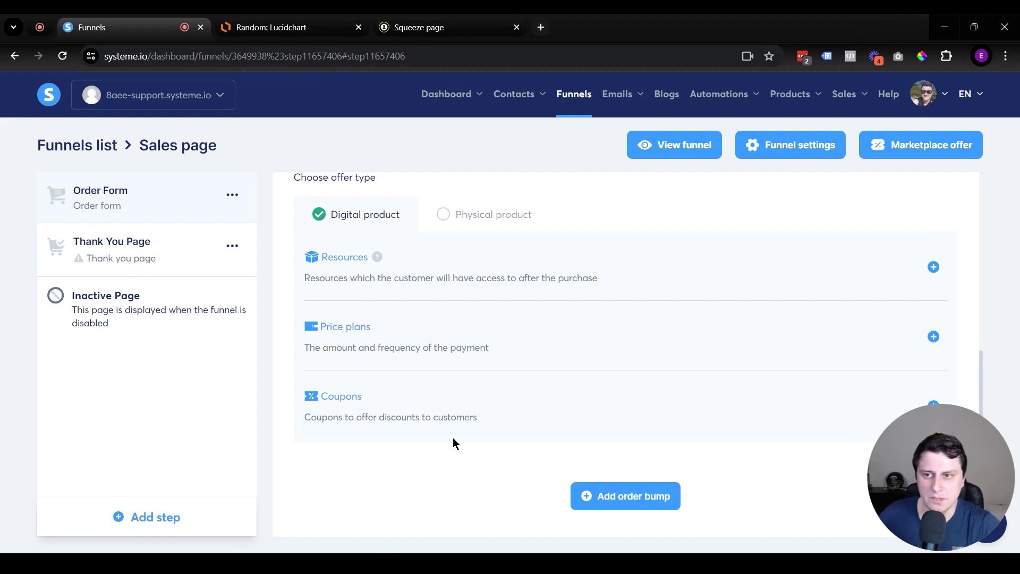
scroll(453, 438, "up", 5)
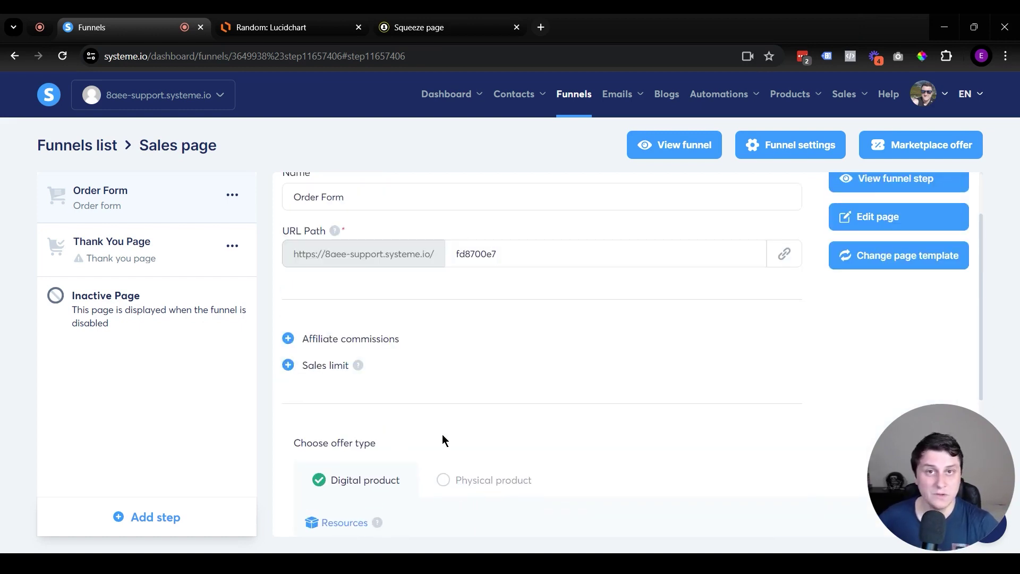
scroll(482, 423, "down", 5)
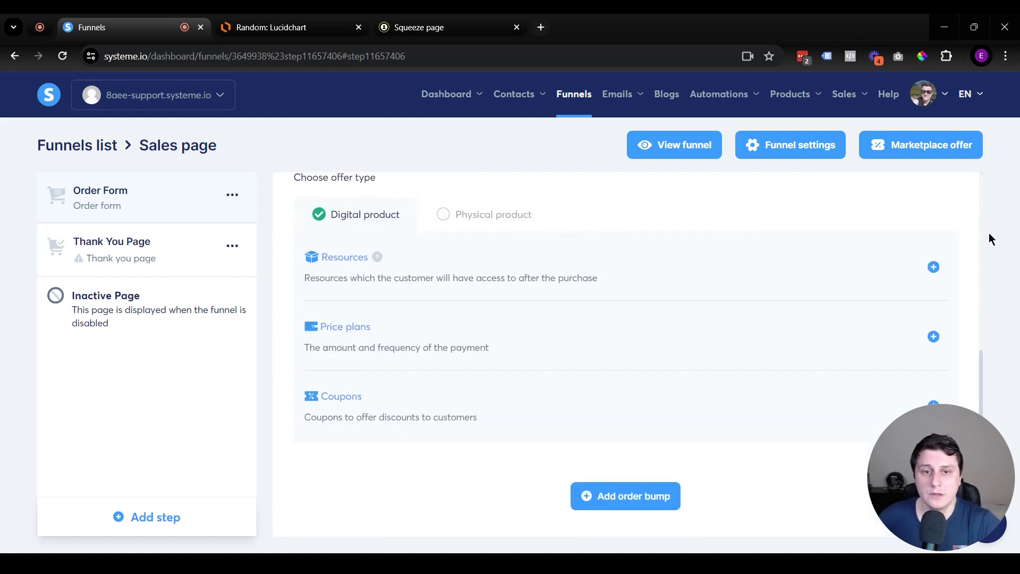
Add the course named 'Course' as an order form resource with Full access.
left_click(934, 267)
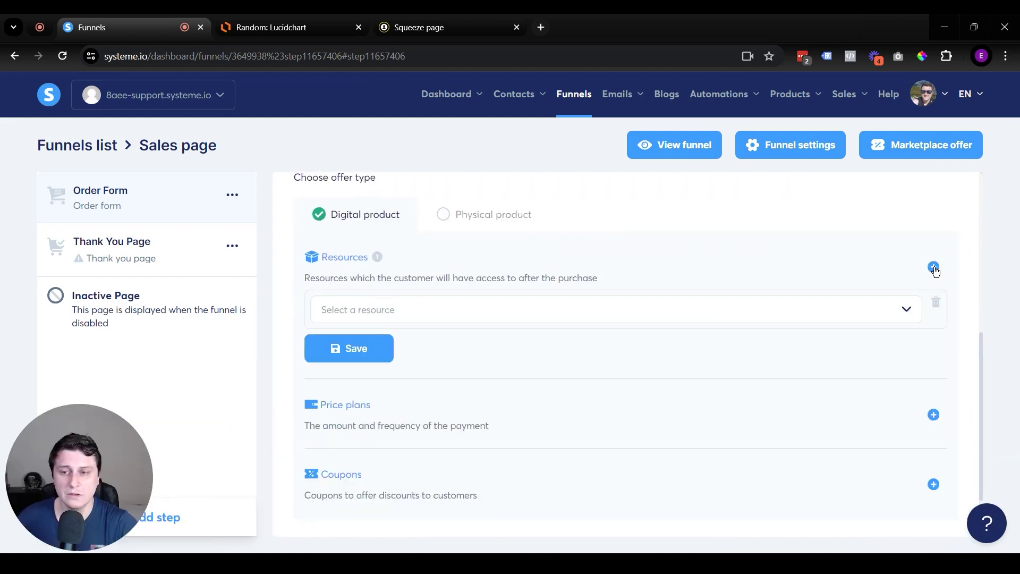
left_click(415, 311)
left_click(416, 313)
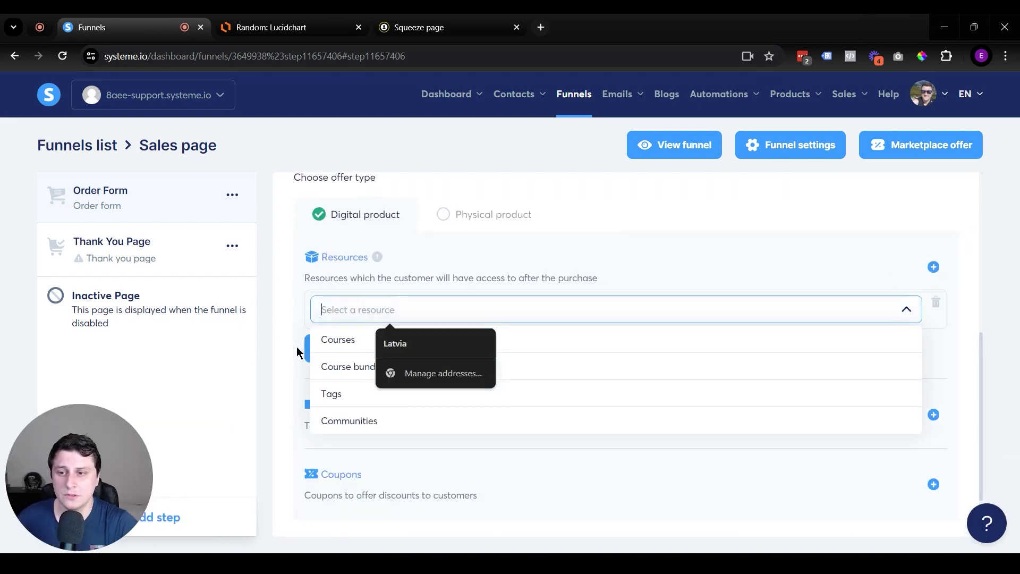
left_click(337, 339)
left_click(388, 344)
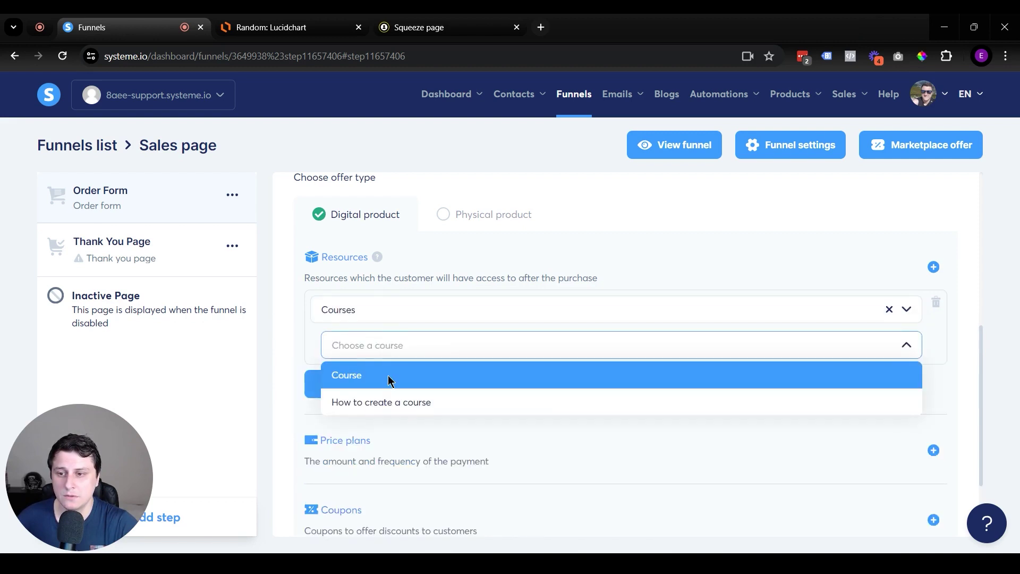
left_click(349, 382)
left_click(355, 383)
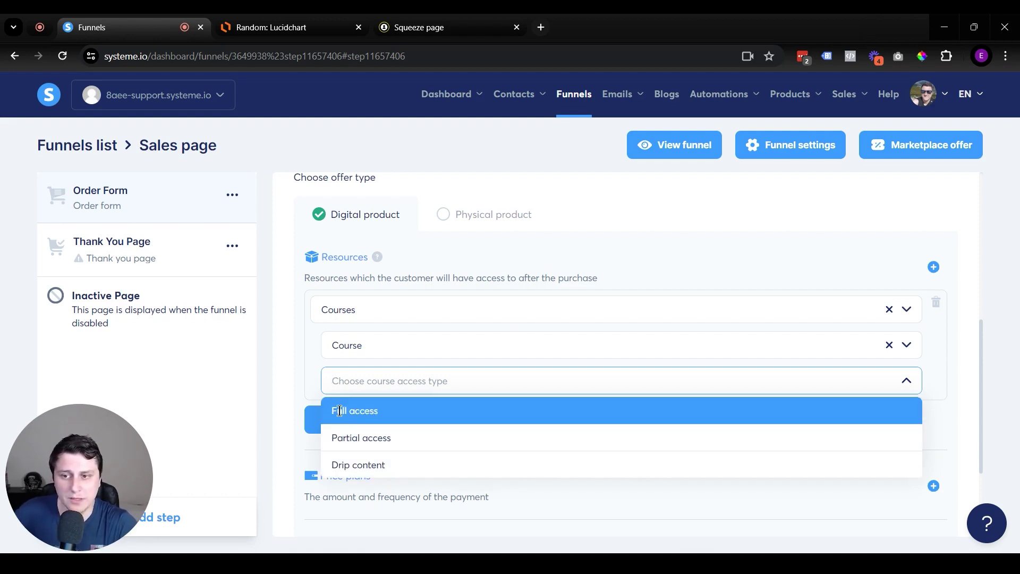
left_click(369, 411)
scroll(369, 412, "down", 1)
left_click(372, 425)
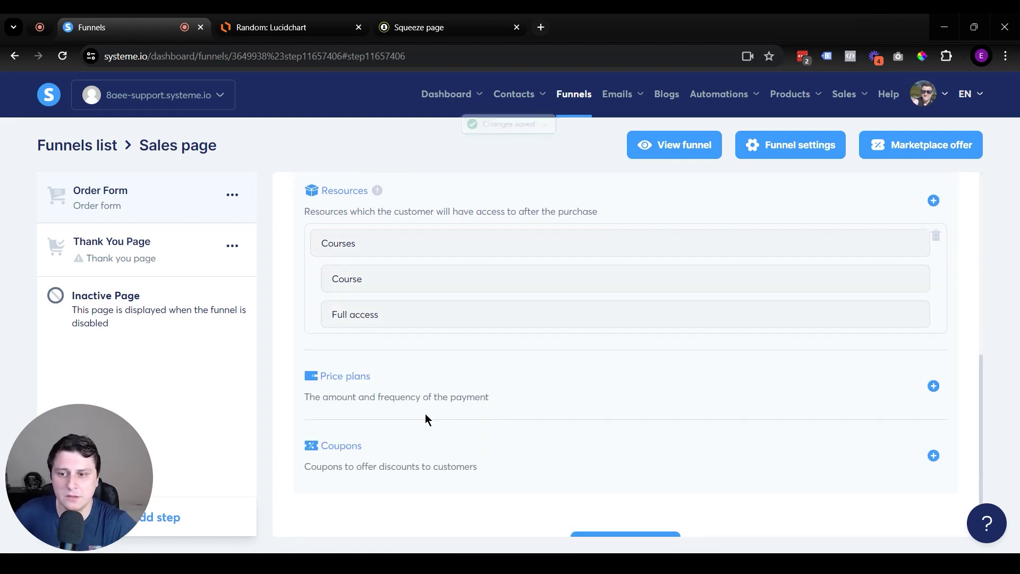
Create a new price plan named 'Course name ($17)' for both the order form and dashboard.
left_click(933, 337)
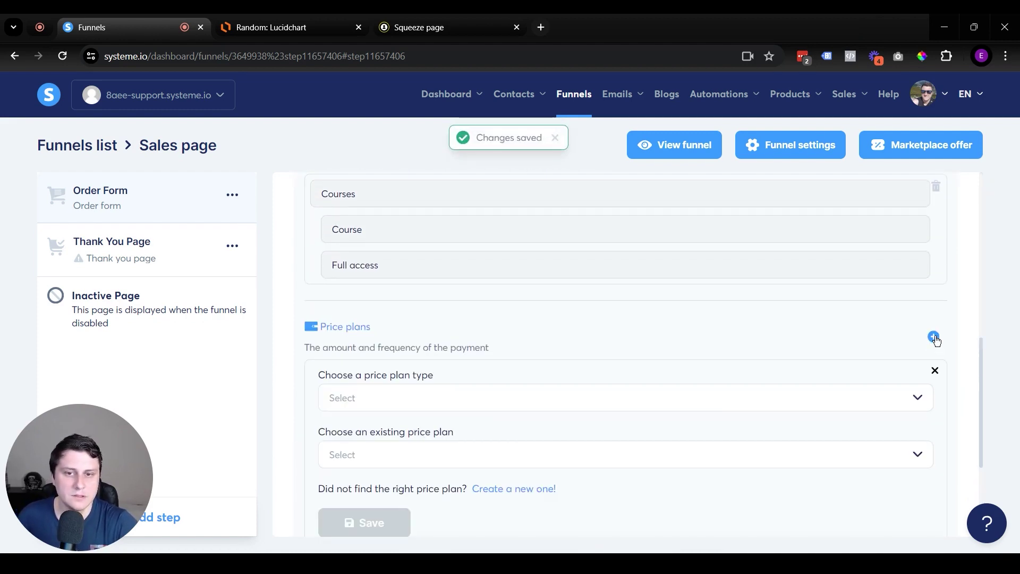
scroll(500, 350, "down", 3)
left_click(519, 357)
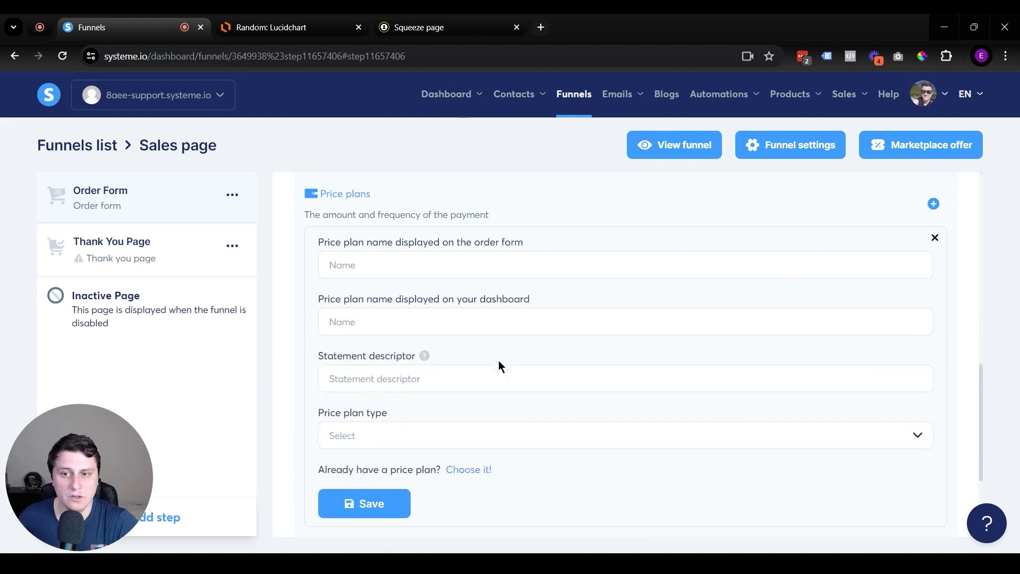
left_click(382, 264)
type("Cou")
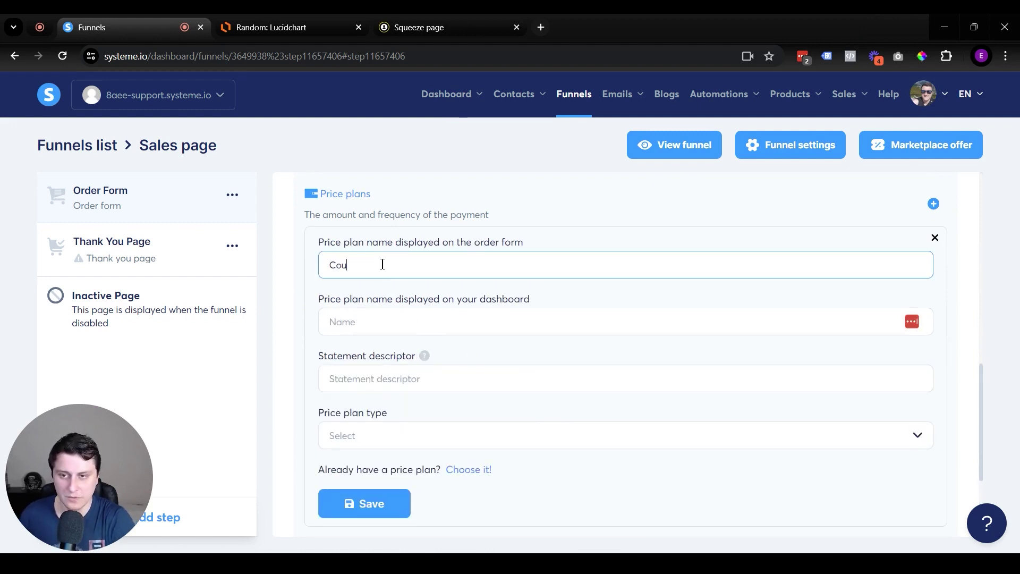
type("rse name")
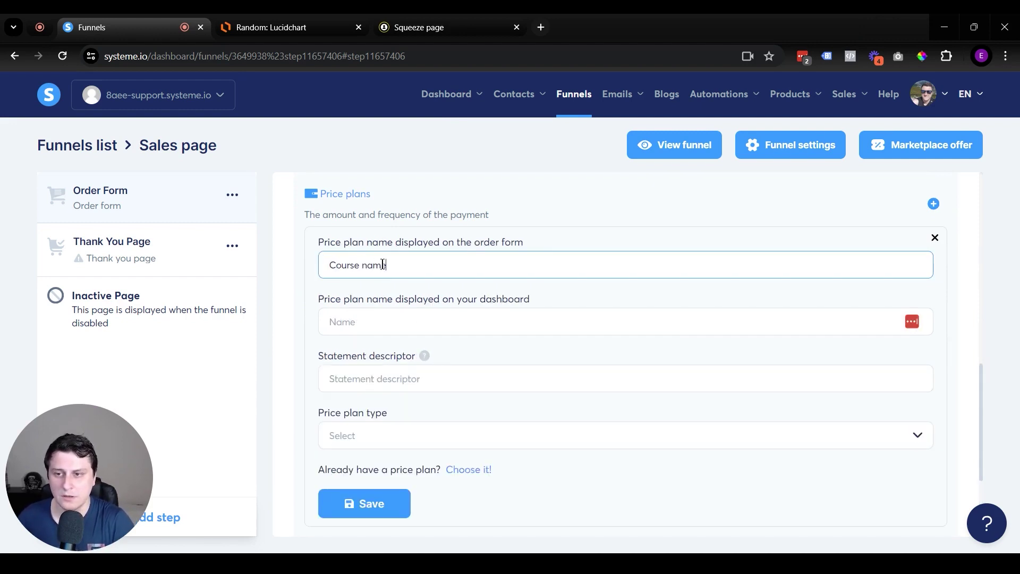
key("Down")
key("Tab")
type("Course name ($17)")
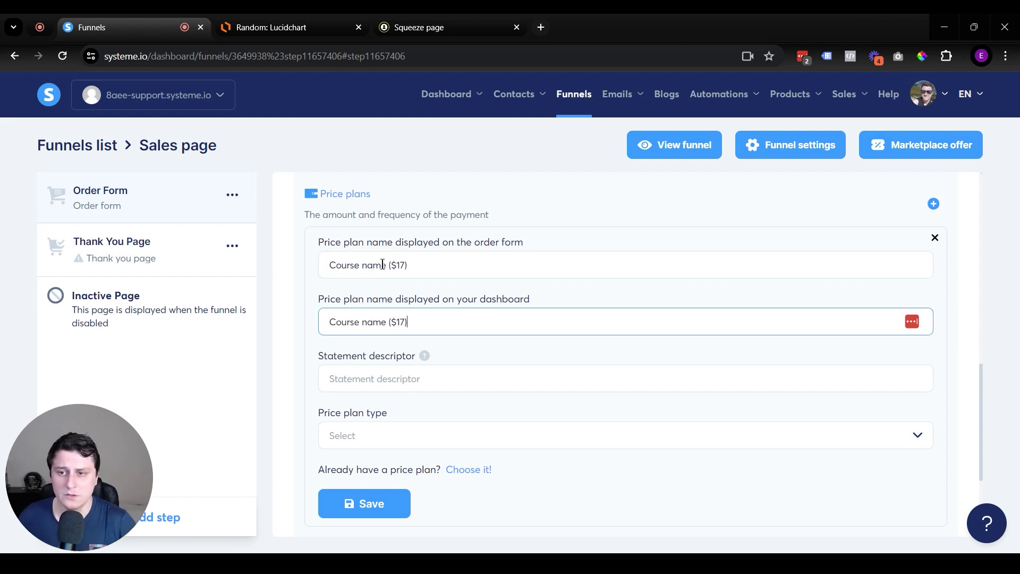
triple_click(382, 264)
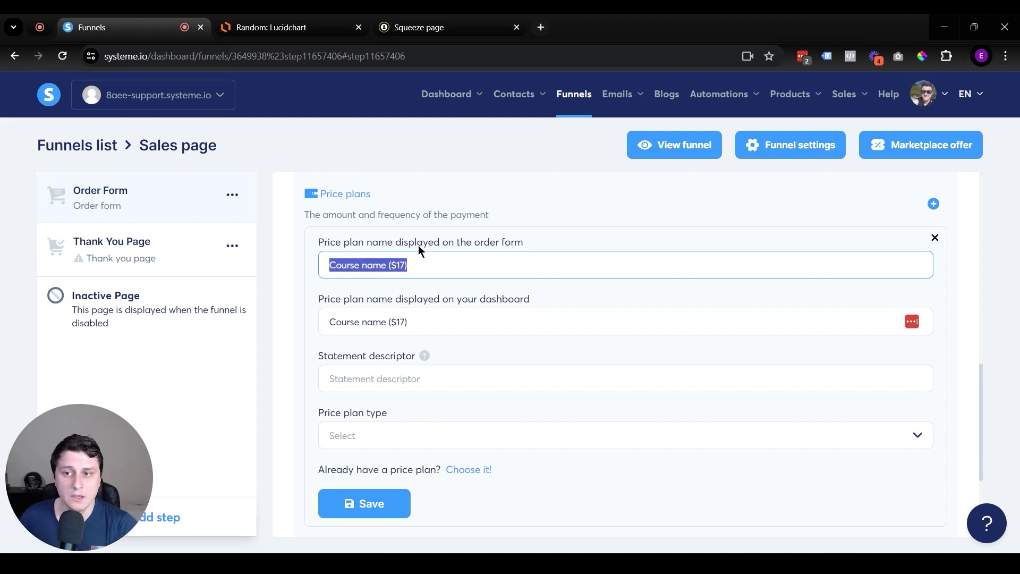
Set the plan's statement descriptor to 'Course name ($17)'.
left_click(387, 378)
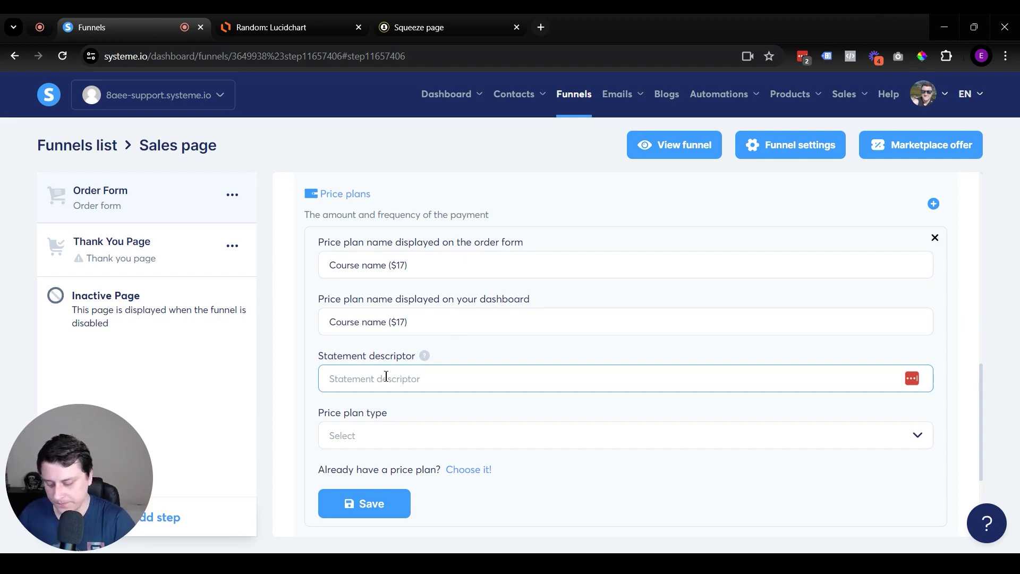
type("Course name ($17)")
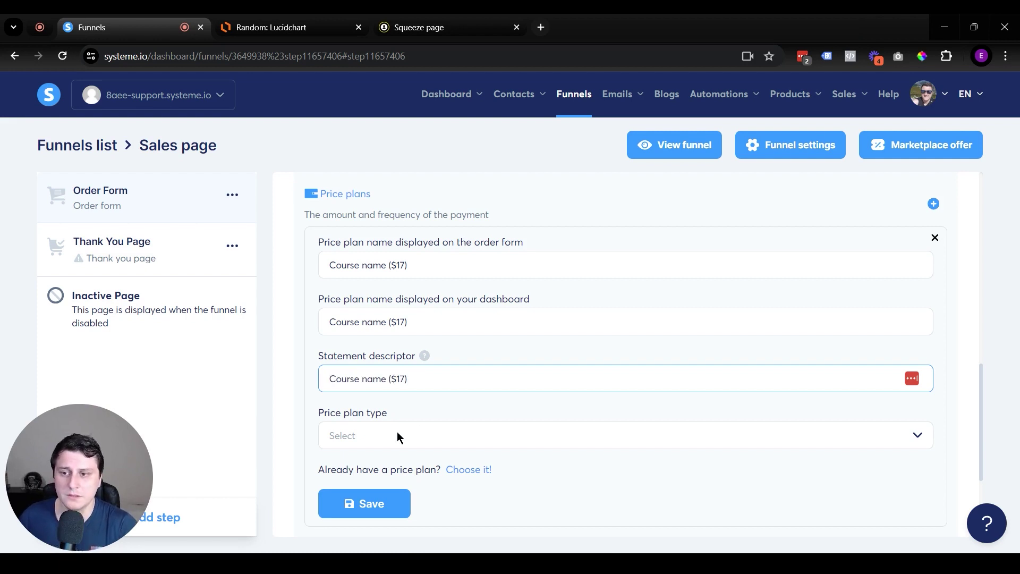
left_click(427, 358)
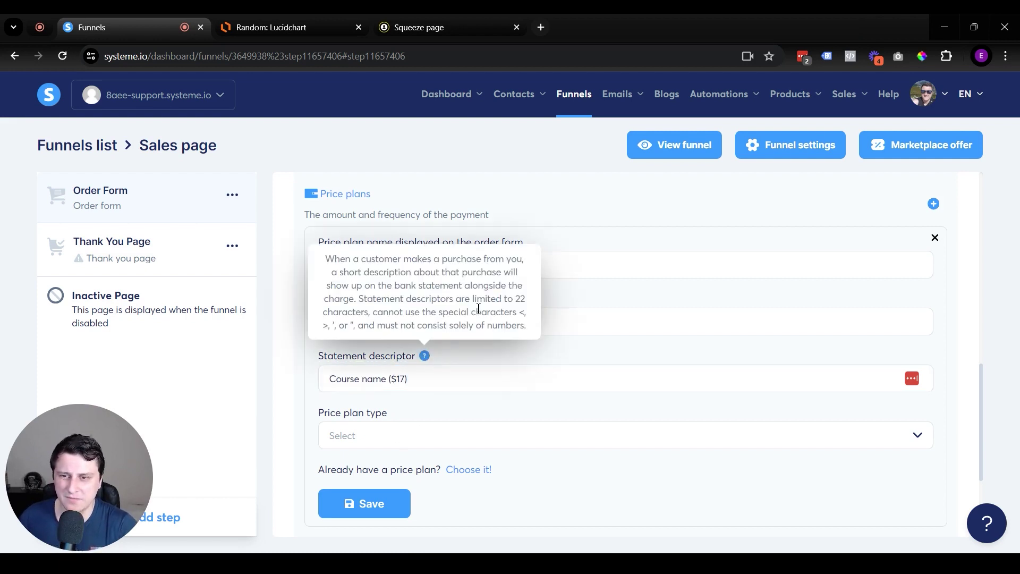
left_click(563, 330)
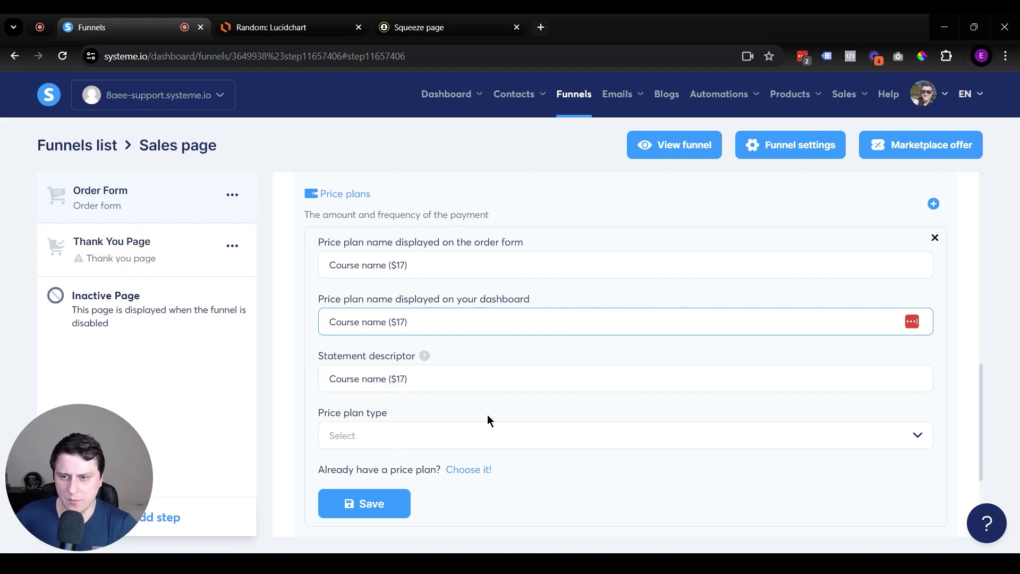
Make it a one-time payment of 17 USD and save the price plan.
left_click(417, 432)
scroll(367, 393, "down", 1)
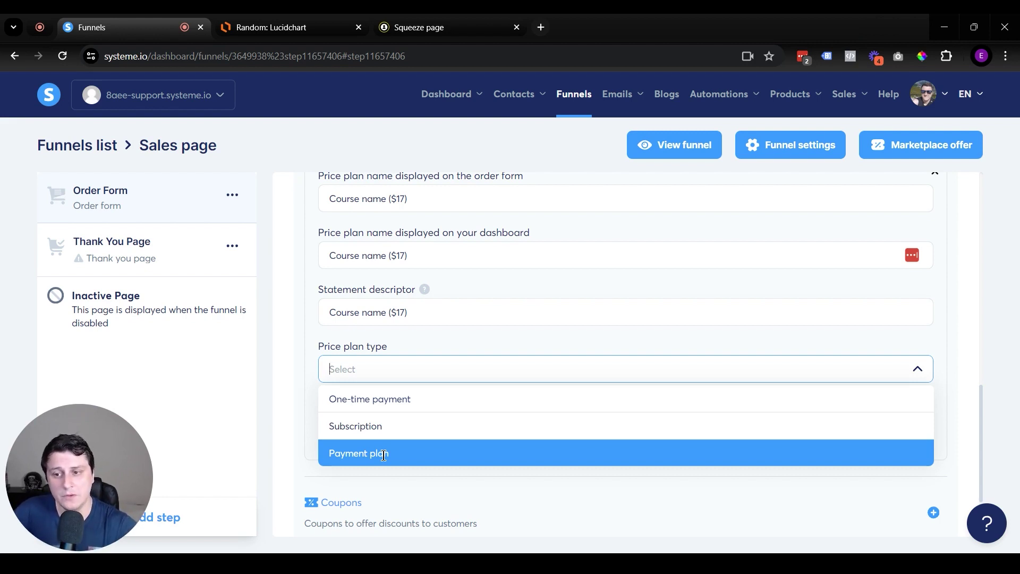
left_click(378, 399)
key("Tab")
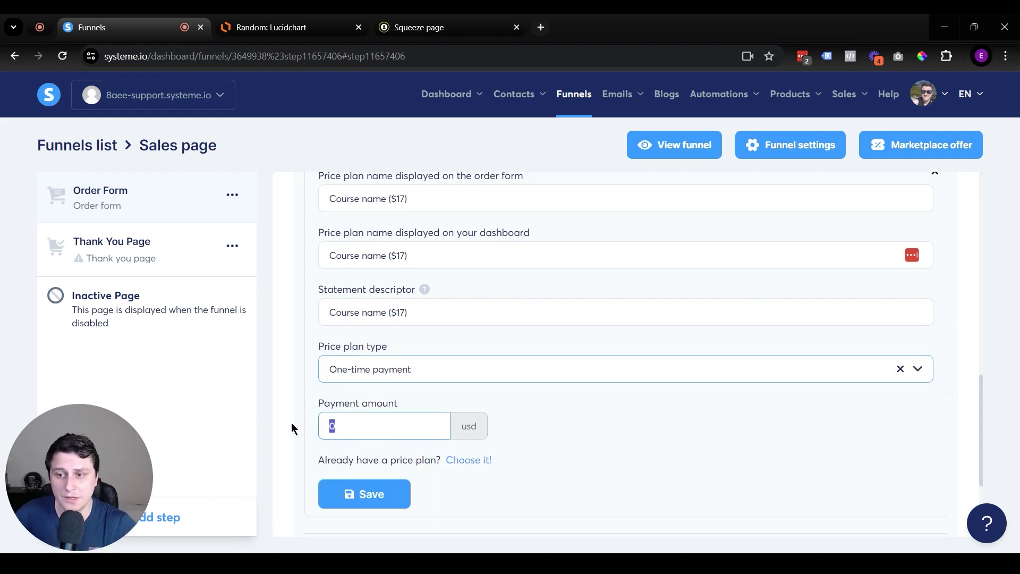
type("17")
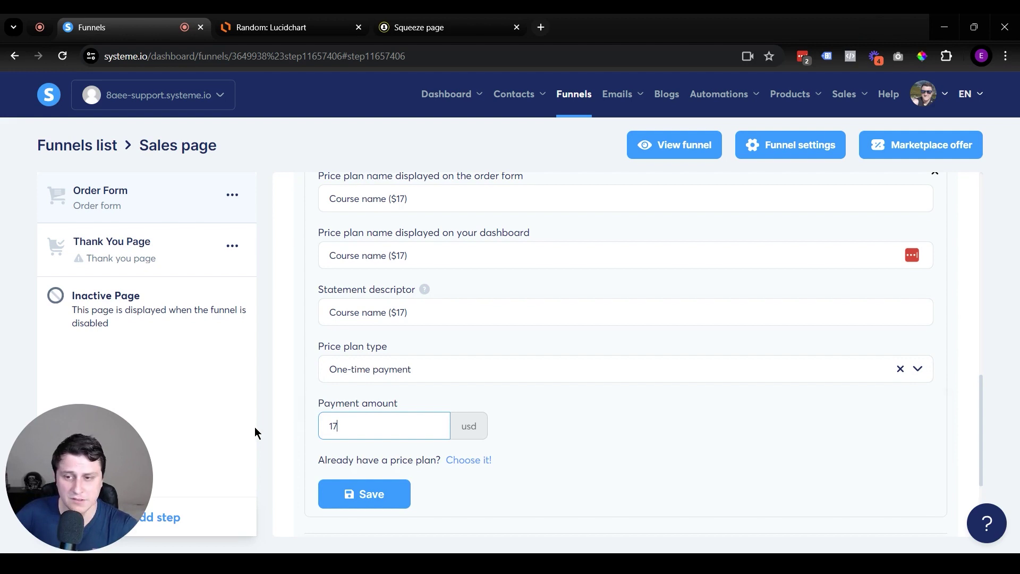
left_click(364, 493)
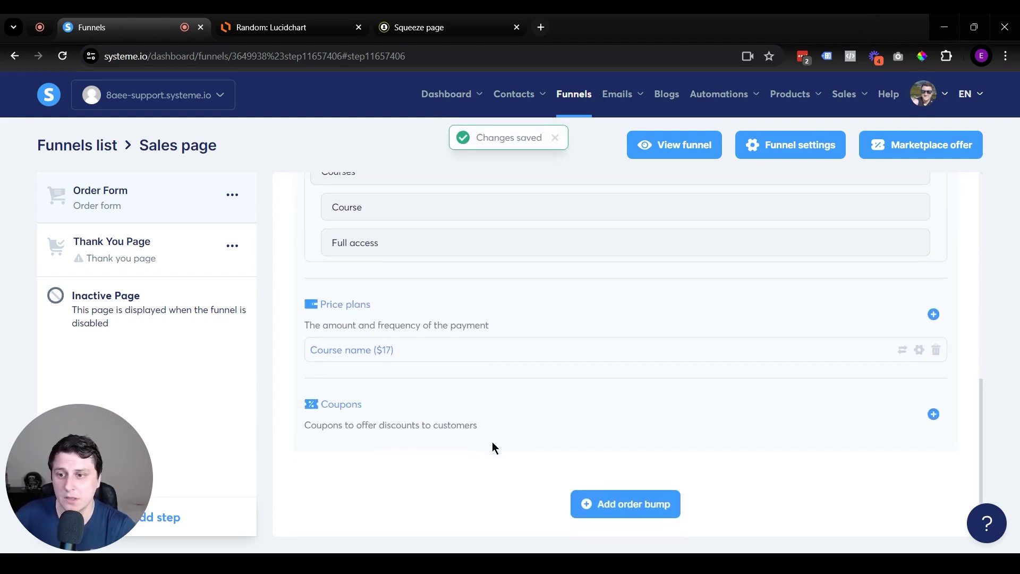
scroll(443, 432, "up", 3)
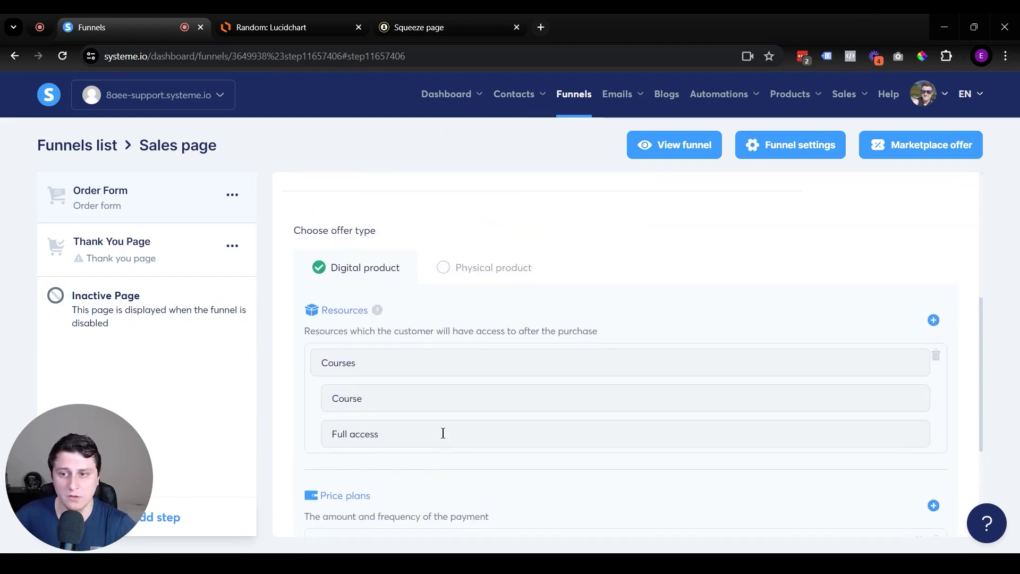
scroll(381, 235, "up", 5)
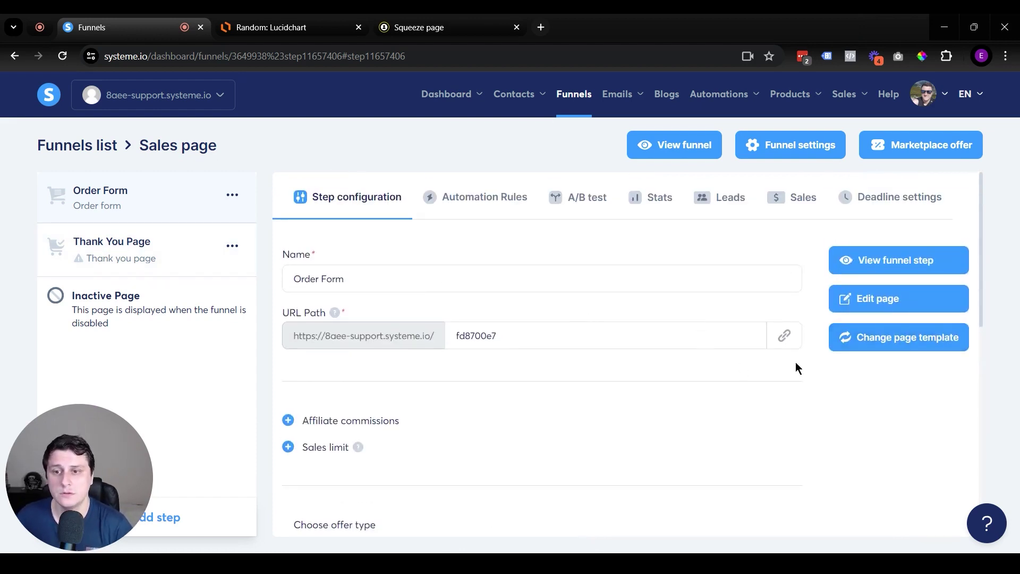
scroll(778, 356, "down", 9)
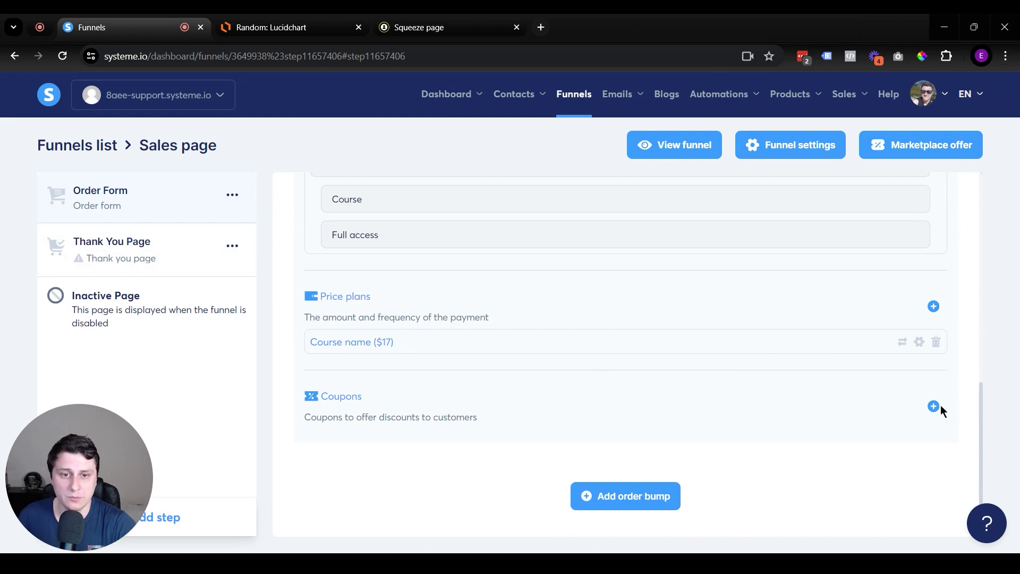
scroll(857, 398, "up", 10)
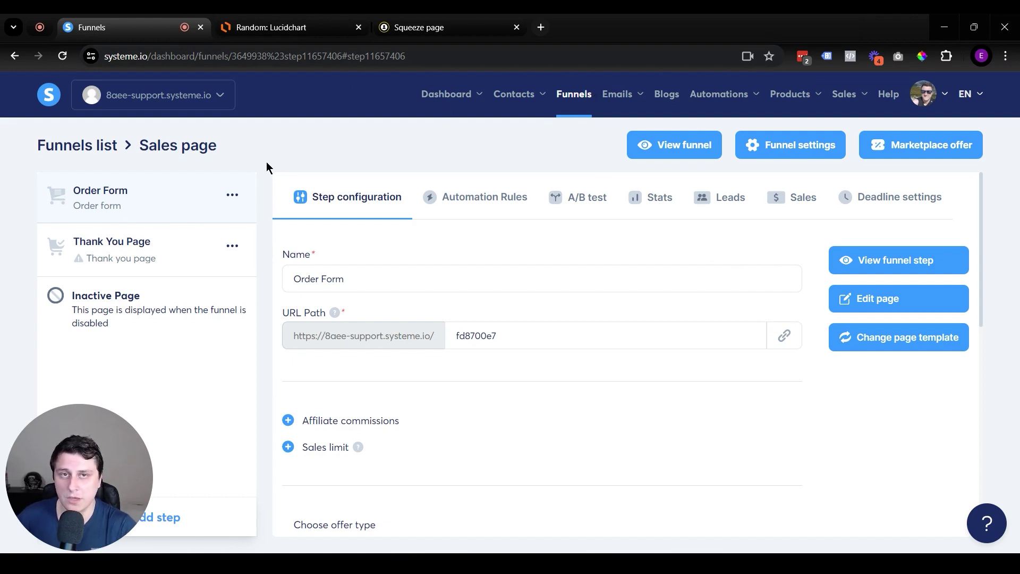
Open the Sales page funnel's Thank You Page step and browse its template gallery.
left_click(142, 256)
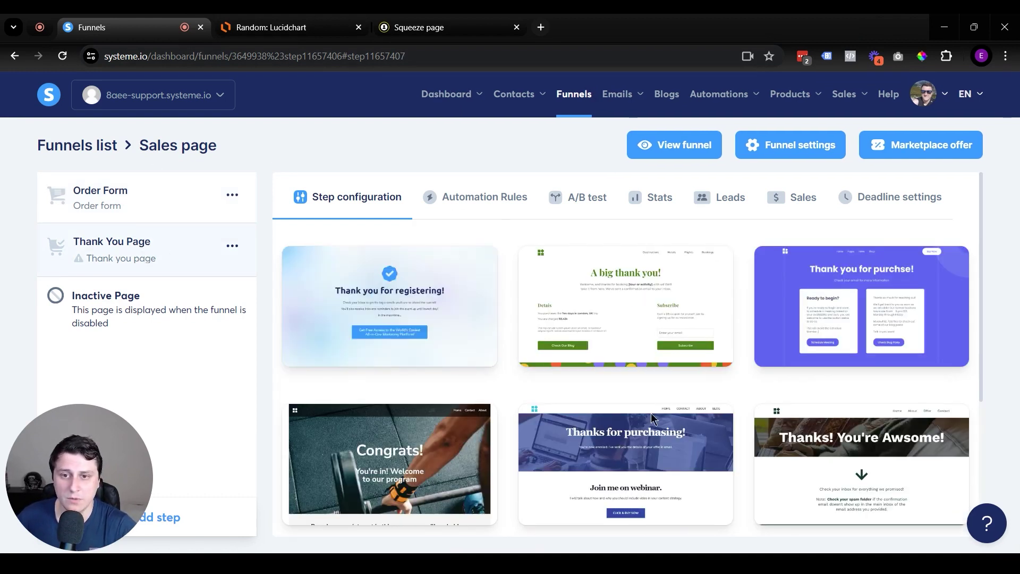
scroll(744, 201, "down", 4)
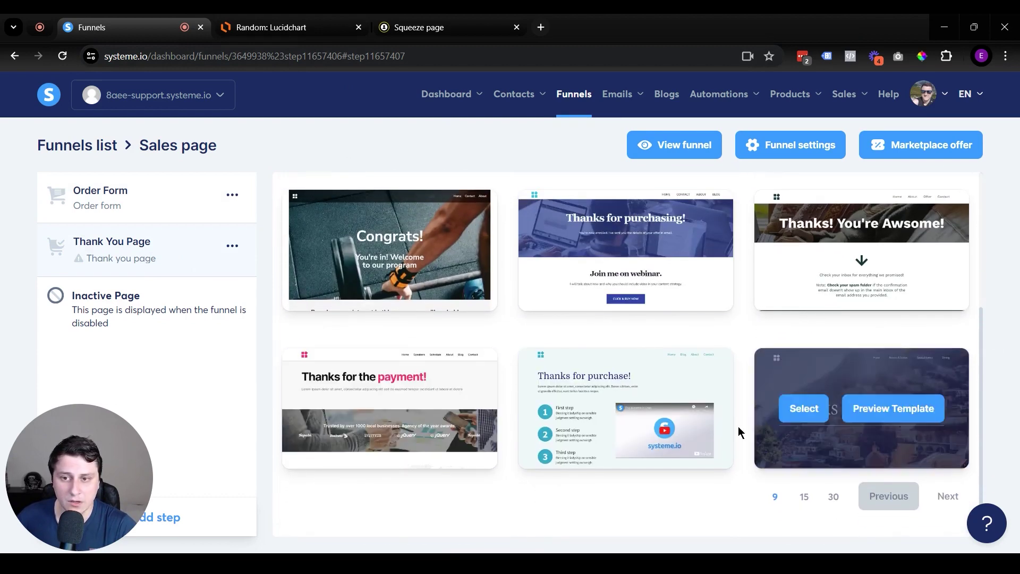
scroll(739, 431, "up", 4)
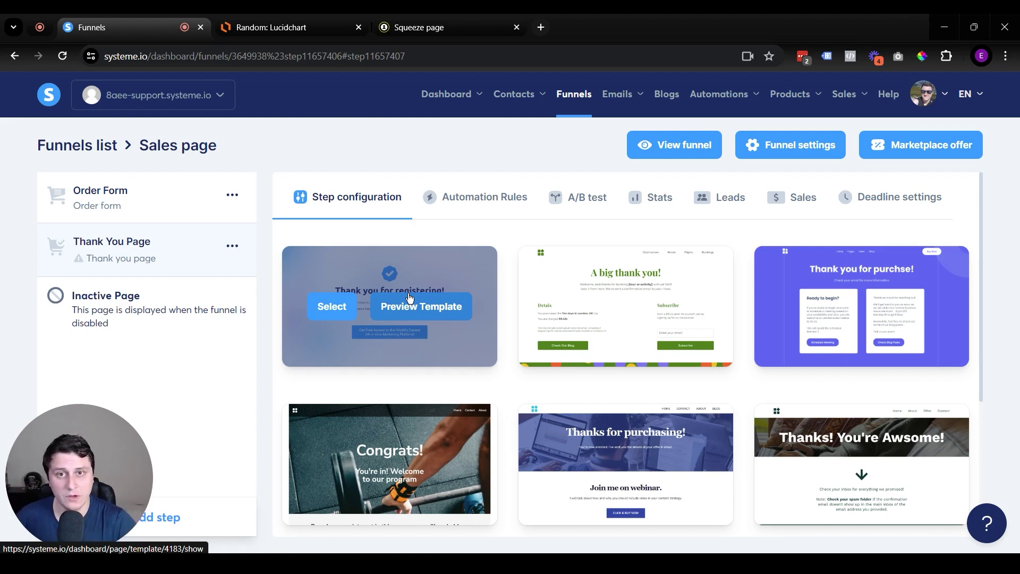
mouse_move(784, 102)
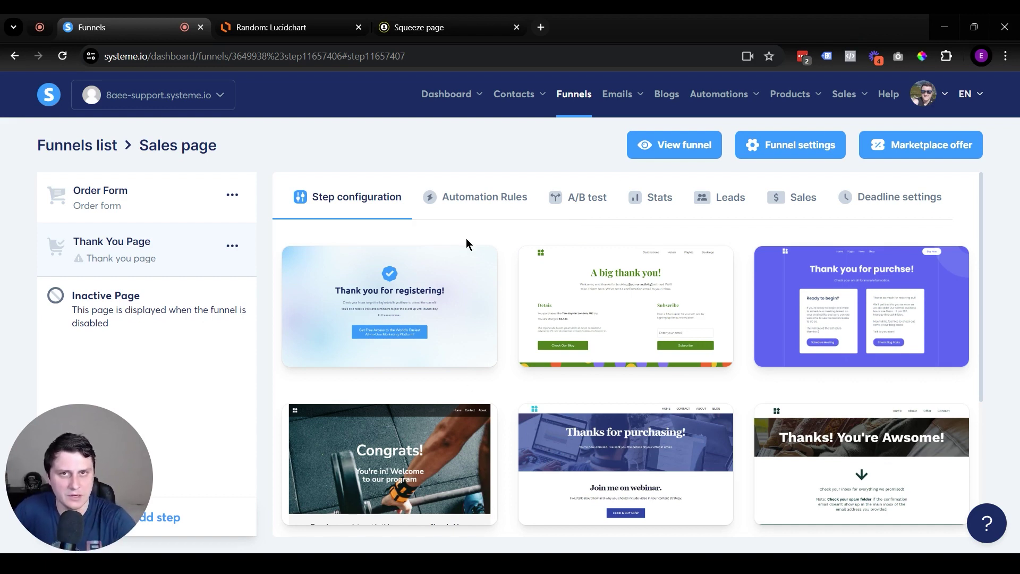
mouse_move(291, 312)
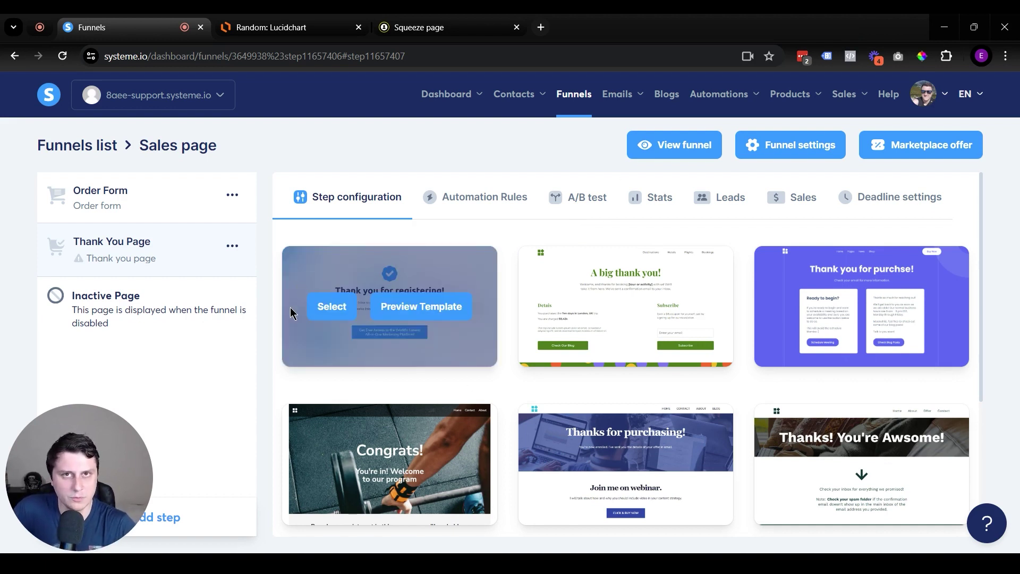